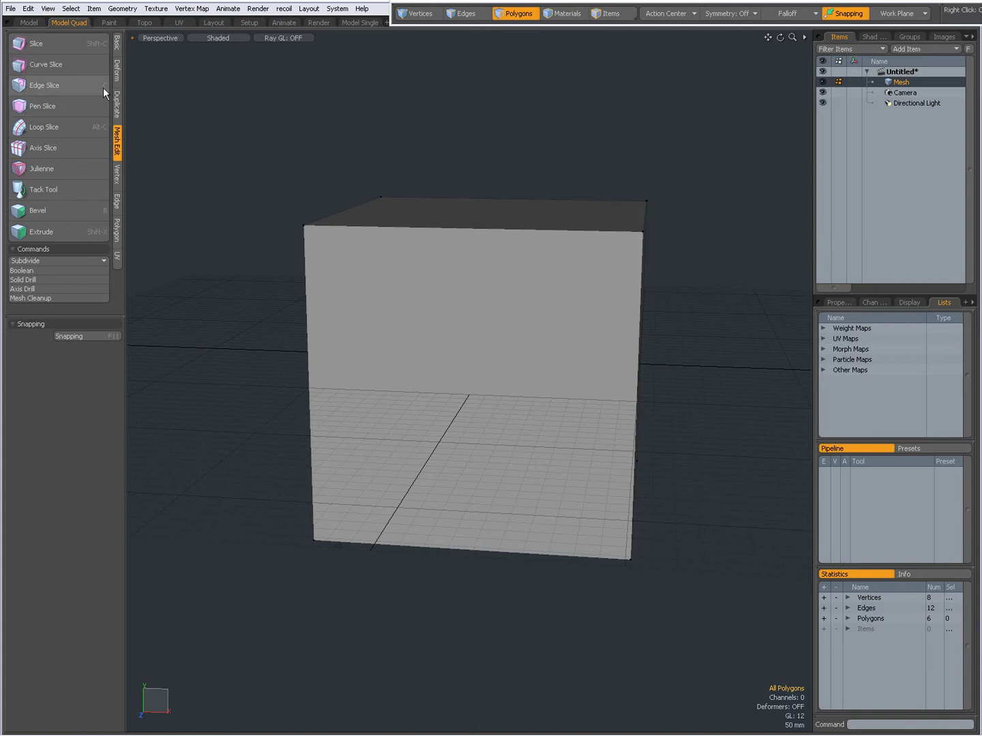
- Start an Edge Slice on the cube's front face from its top edge to a point inside the face
{"action": "left_click", "coordinate": [58, 87]}
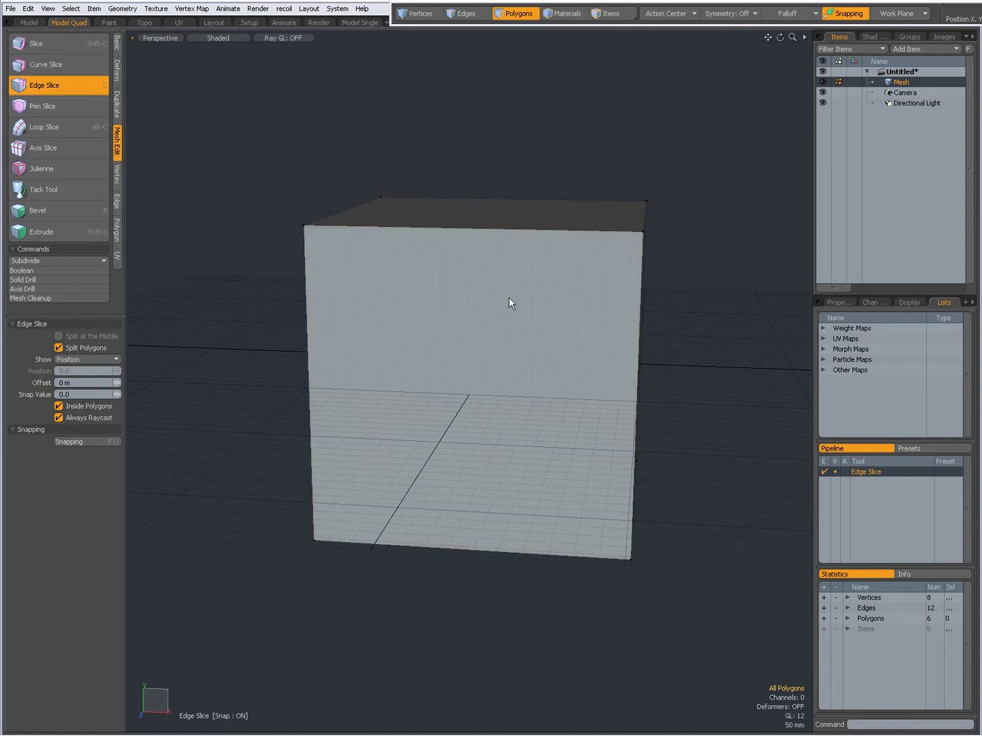
{"action": "left_click_drag", "start_coordinate": [451, 290], "coordinate": [442, 329], "text": "alt"}
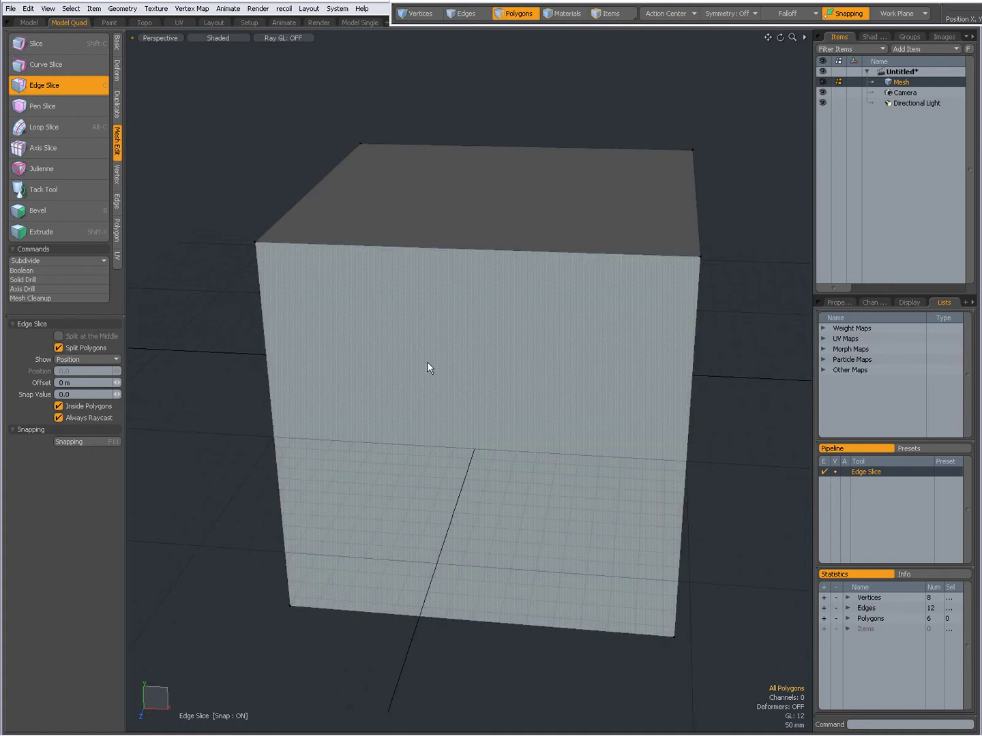
{"action": "left_click", "coordinate": [438, 249]}
{"action": "left_click_drag", "start_coordinate": [438, 249], "coordinate": [464, 247]}
{"action": "left_click", "coordinate": [445, 351]}
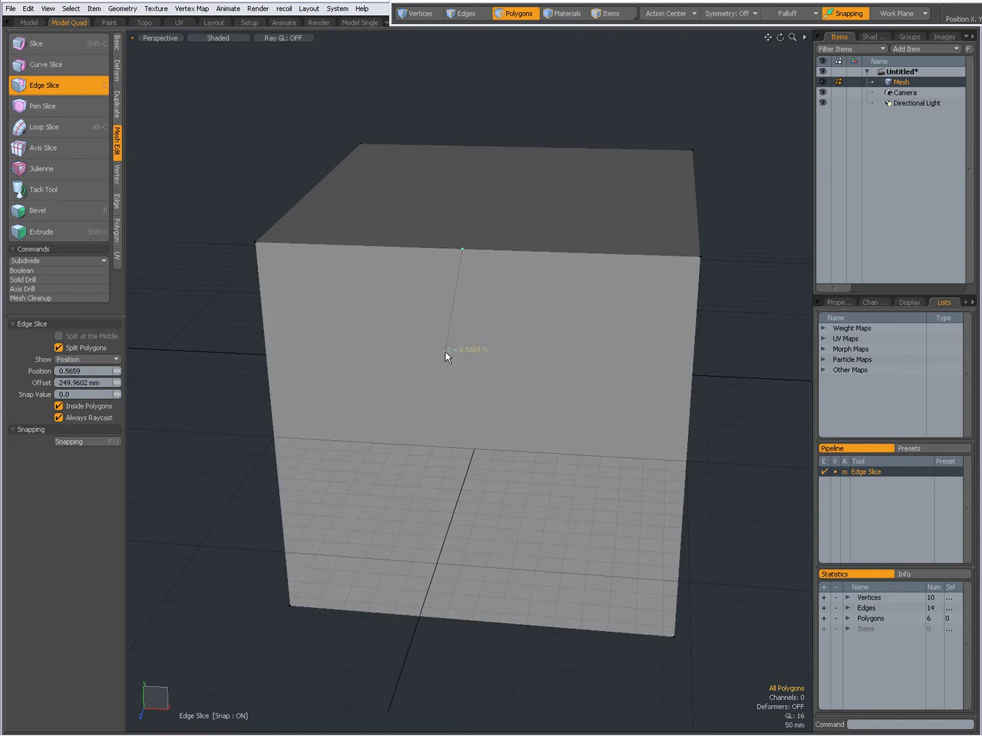
- Continue the slice with two more zigzag points inside the front face and toggle off the workplane grid
{"action": "left_click_drag", "start_coordinate": [455, 397], "coordinate": [422, 321], "text": "alt"}
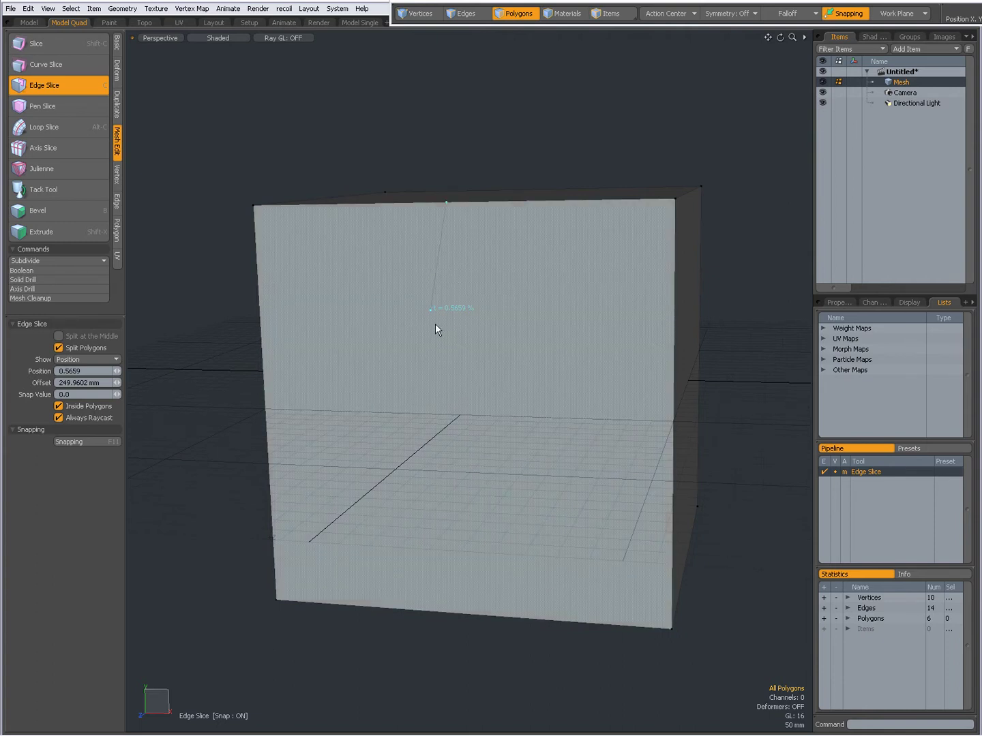
{"action": "left_click", "coordinate": [495, 354]}
{"action": "left_click", "coordinate": [380, 418]}
{"action": "right_click", "coordinate": [506, 458]}
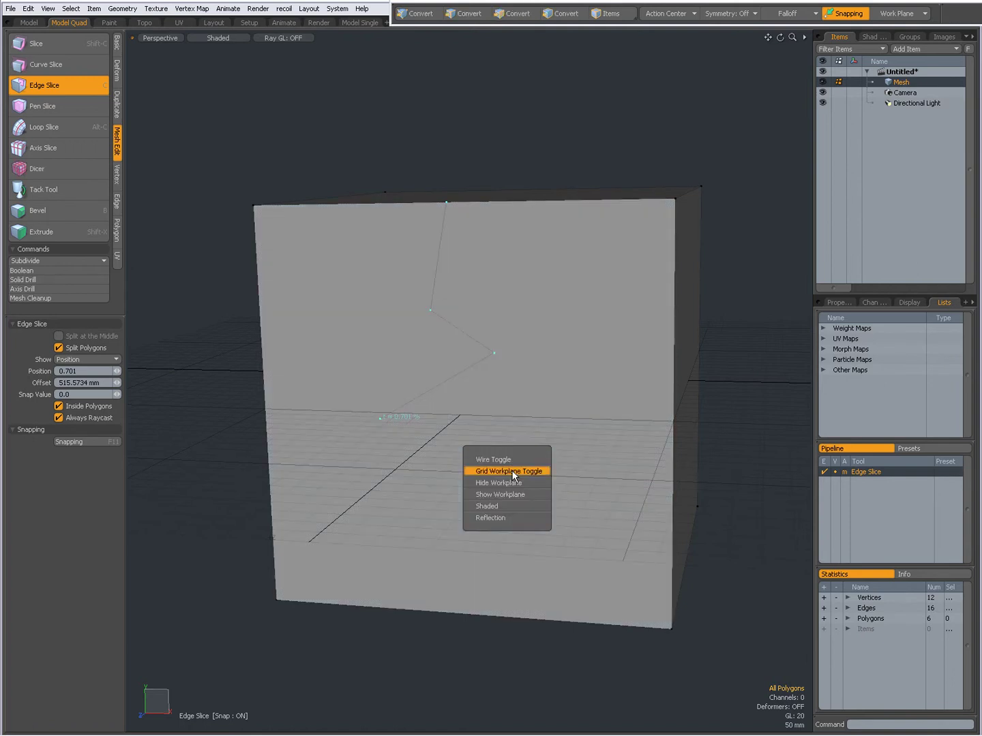
{"action": "left_click", "coordinate": [513, 472]}
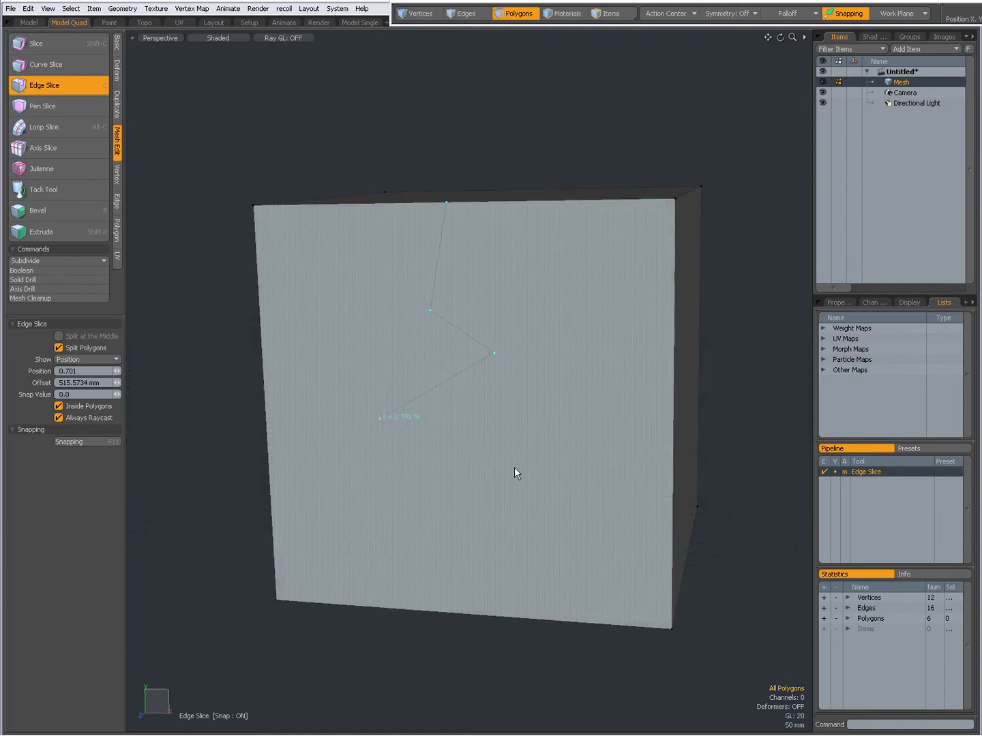
- Finish the zigzag slice through one more interior point down to the front face's bottom edge
{"action": "left_click", "coordinate": [465, 529]}
{"action": "left_click", "coordinate": [510, 617]}
{"action": "left_click_drag", "start_coordinate": [524, 533], "coordinate": [491, 446], "text": "alt"}
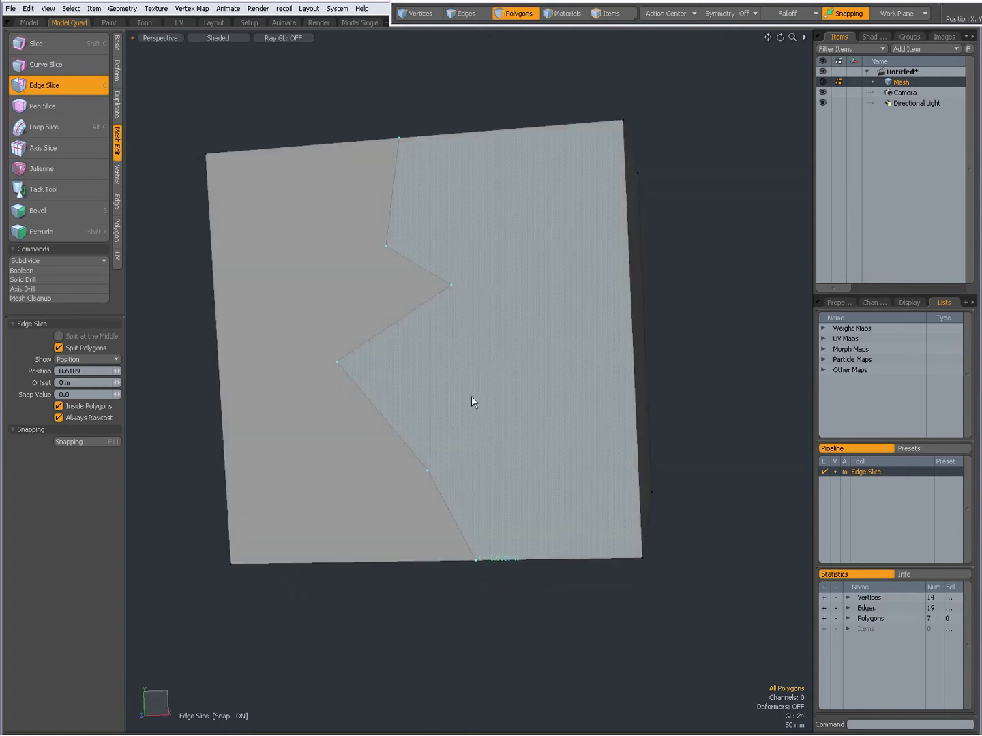
- Adjust the zigzag's lower interior points and set the upper protruding point's position to 0.4
{"action": "mouse_move", "coordinate": [427, 470]}
{"action": "left_mouse_down"}
{"action": "mouse_move", "coordinate": [343, 464]}
{"action": "mouse_move", "coordinate": [427, 470]}
{"action": "left_mouse_up"}
{"action": "left_click_drag", "start_coordinate": [336, 362], "coordinate": [339, 363]}
{"action": "left_click", "coordinate": [451, 286]}
{"action": "left_click", "coordinate": [78, 371]}
{"action": "type", "text": "0.4"}
{"action": "key", "text": "Return"}
{"action": "left_click_drag", "start_coordinate": [405, 338], "coordinate": [445, 372], "text": "alt"}
{"action": "key", "text": "space"}
- Slice from the zigzag's upper protruding vertex through one interior point to the front face's top edge
{"action": "key", "text": "c"}
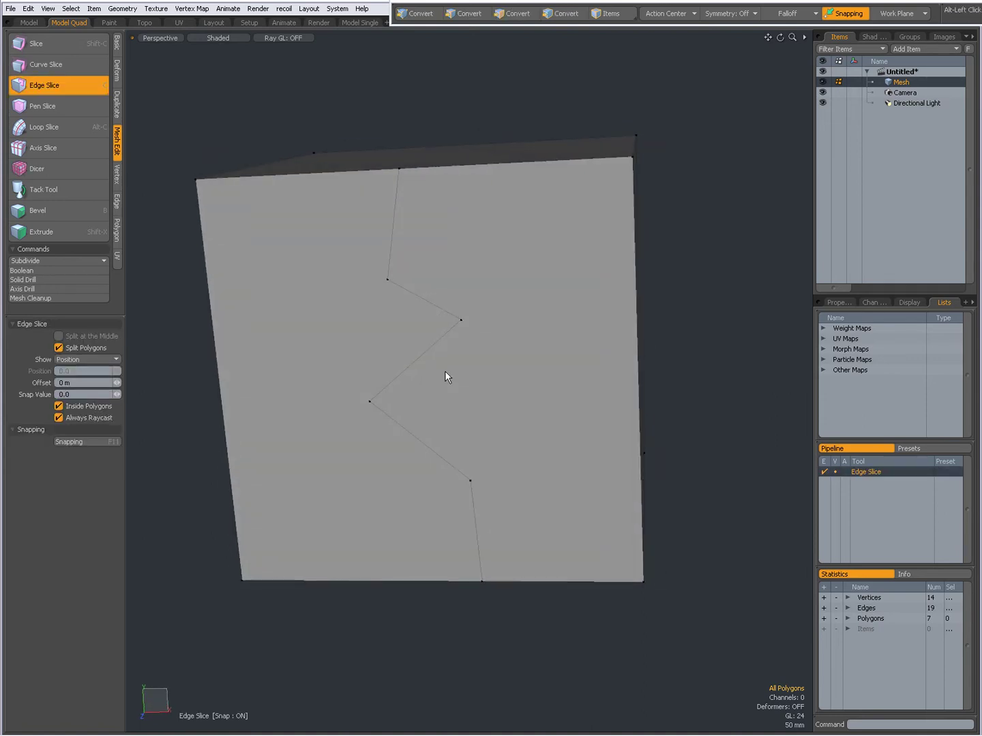
{"action": "left_click", "coordinate": [416, 296]}
{"action": "left_click_drag", "start_coordinate": [416, 294], "coordinate": [416, 294]}
{"action": "left_click", "coordinate": [416, 295]}
{"action": "left_click", "coordinate": [509, 251]}
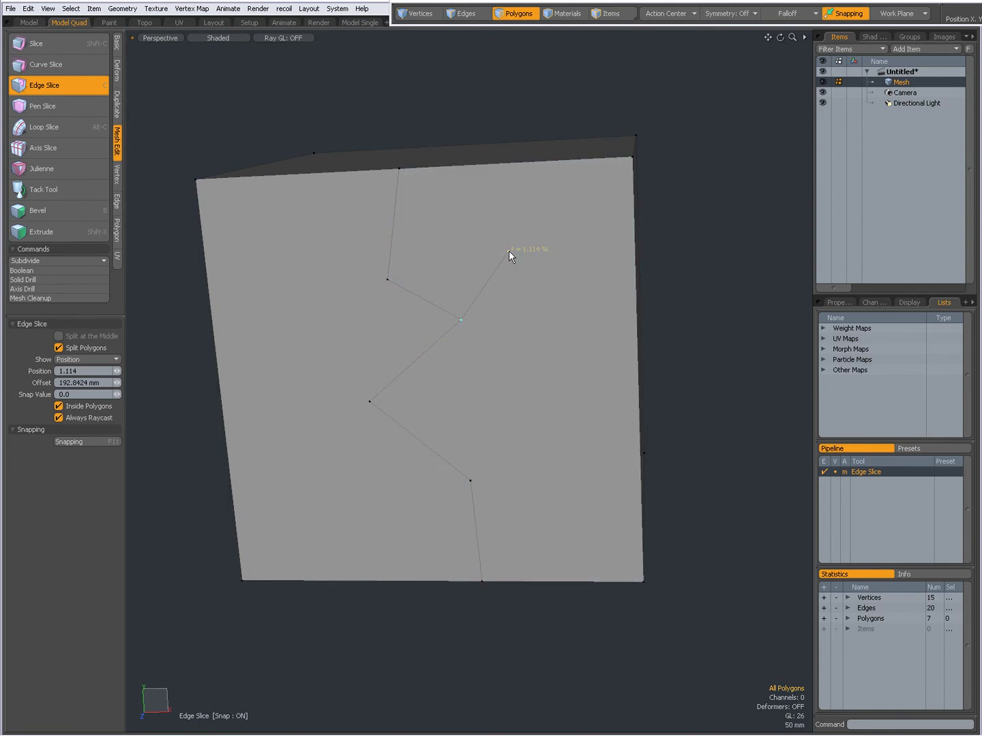
{"action": "left_click", "coordinate": [506, 162]}
- Slice from the top edge near the right corner through two interior points to the previous cut's interior vertex, ending in vertex selection mode
{"action": "left_click", "coordinate": [575, 160]}
{"action": "left_click", "coordinate": [581, 235]}
{"action": "left_click", "coordinate": [481, 292]}
{"action": "key", "text": "space"}
{"action": "key", "text": "1"}
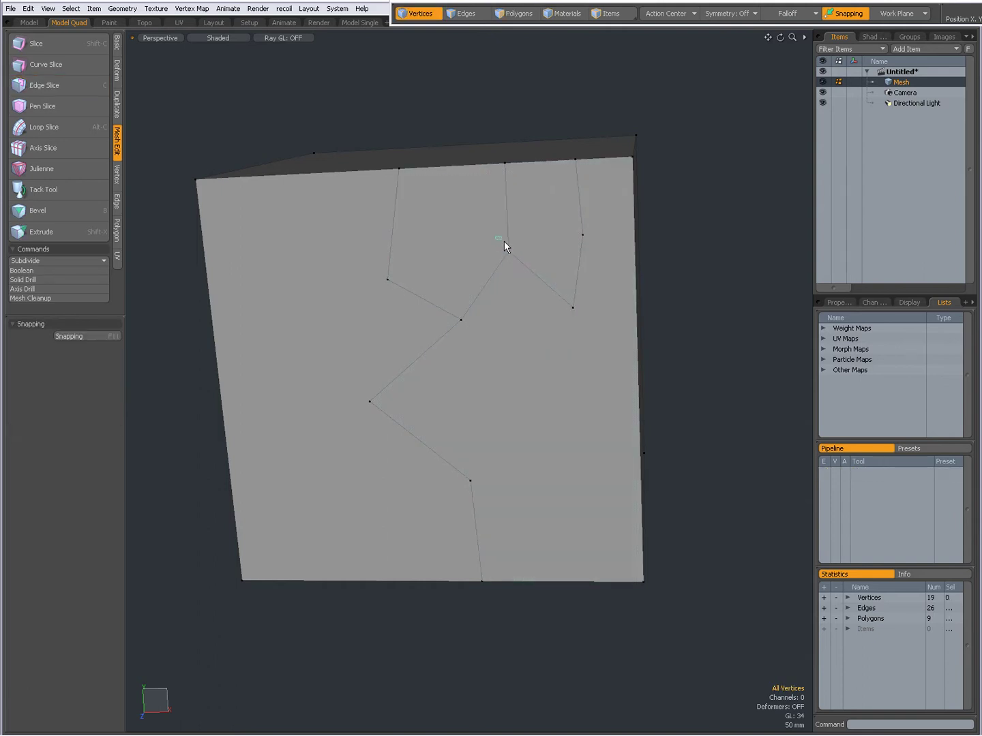
{"action": "left_click", "coordinate": [518, 258]}
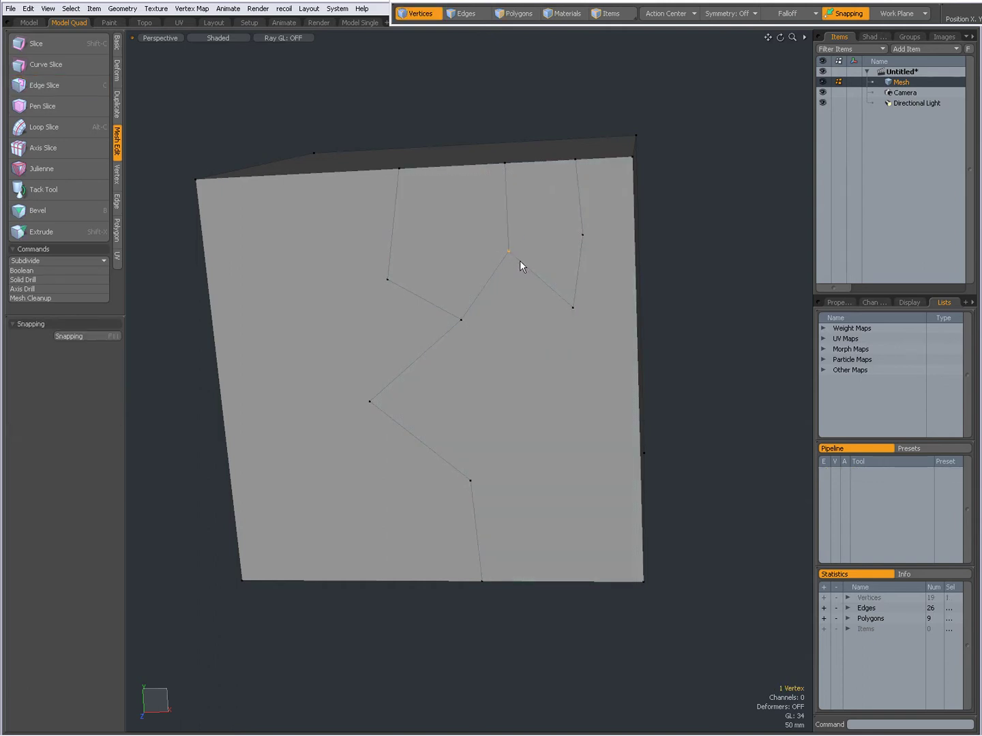
{"action": "left_click", "coordinate": [481, 266]}
- Reactivate Edge Slice with Inside Polygons turned off
{"action": "key", "text": "c"}
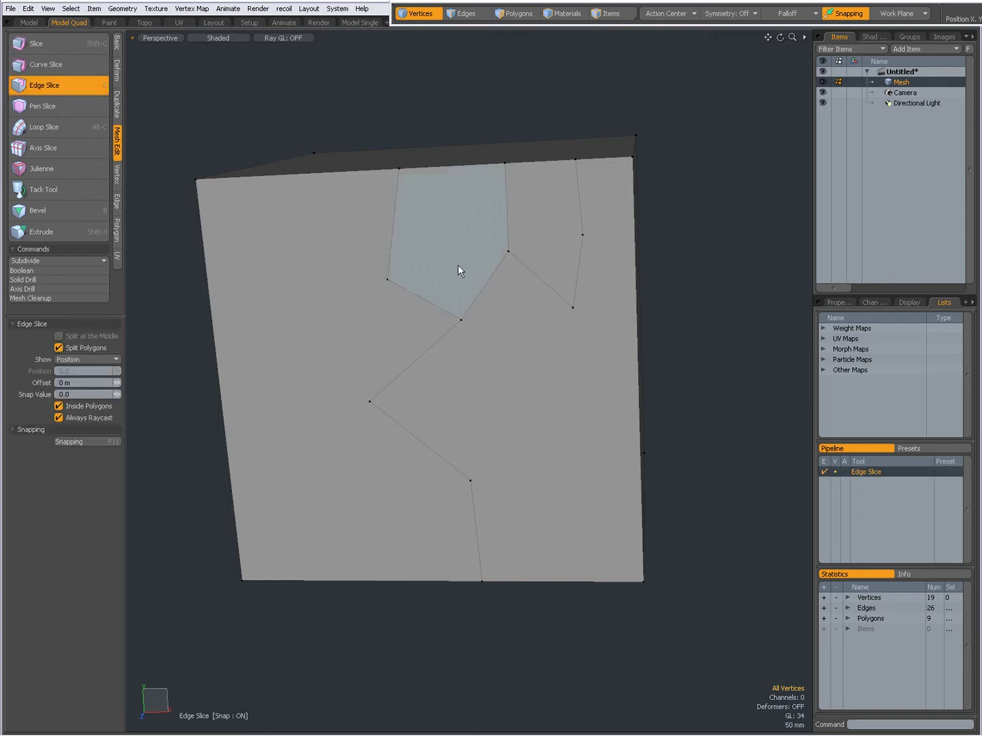
{"action": "left_click_drag", "start_coordinate": [442, 270], "coordinate": [395, 320], "text": "alt"}
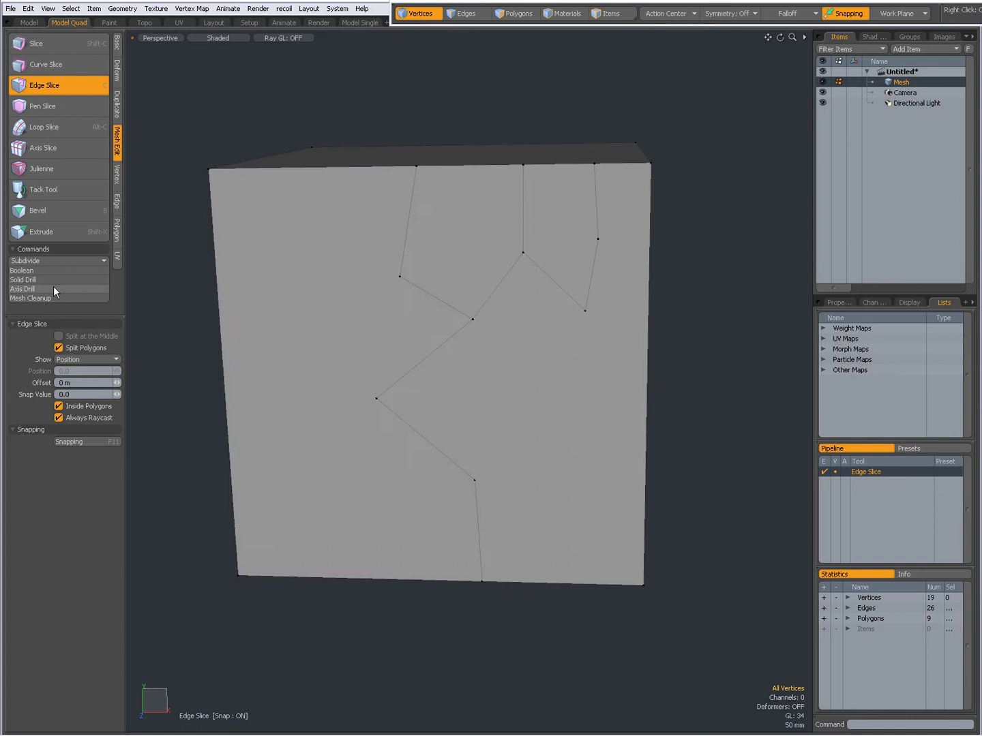
{"action": "left_click", "coordinate": [59, 407]}
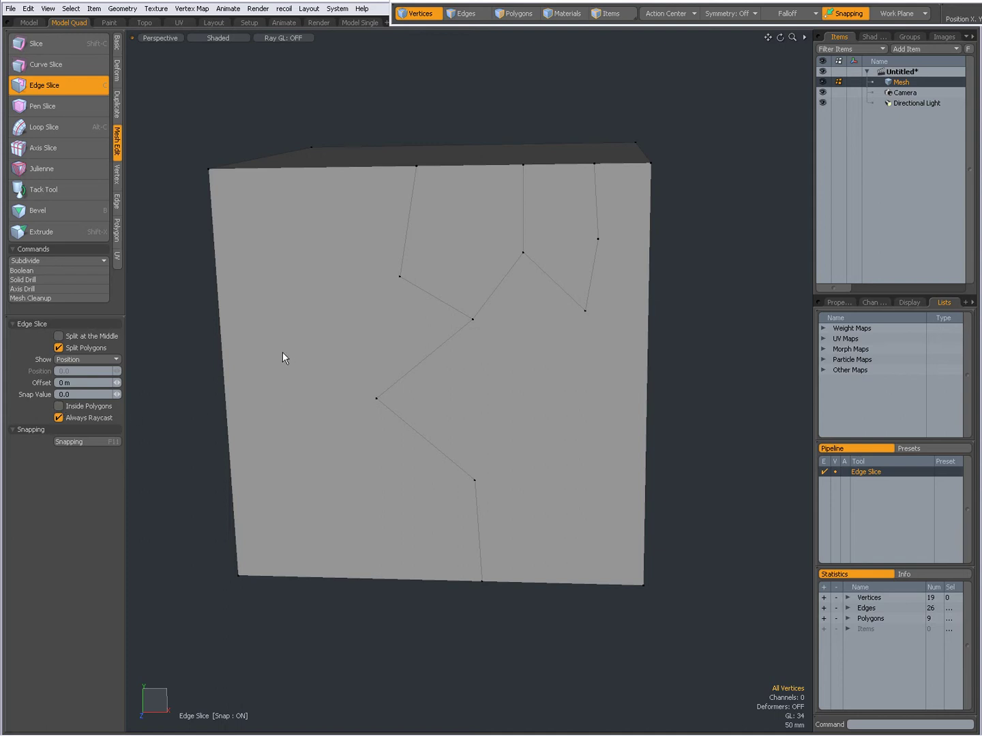
- Try a straight slice from the front face's top edge to its bottom edge and undo it
{"action": "left_click", "coordinate": [311, 168]}
{"action": "left_click", "coordinate": [300, 576]}
{"action": "key", "text": "space"}
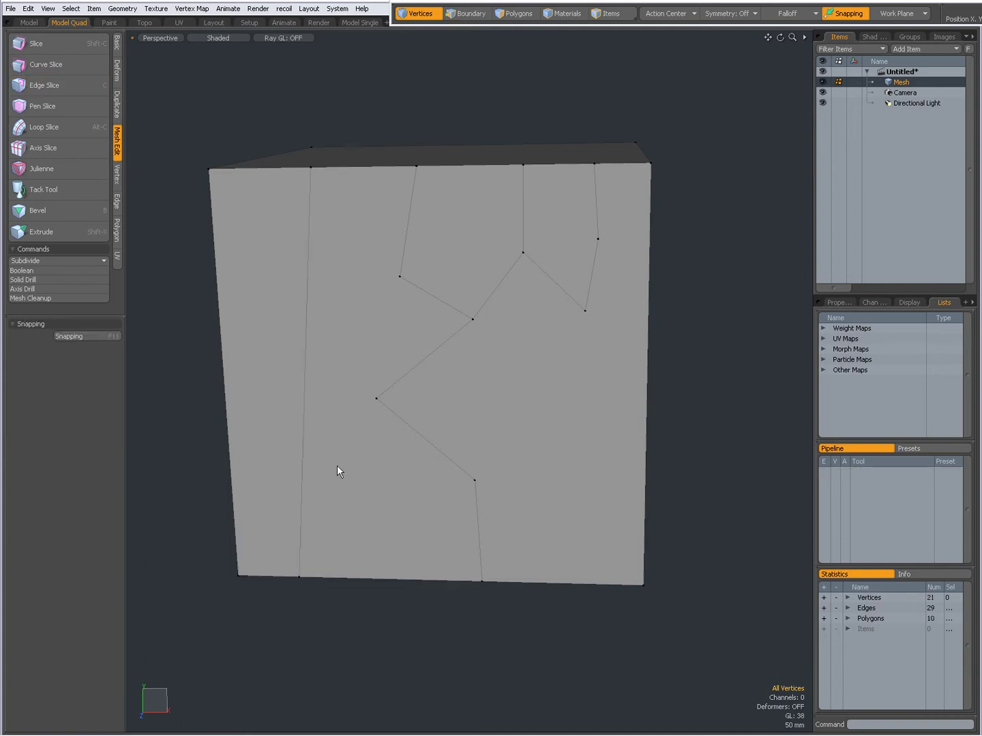
{"action": "key", "text": "ctrl+z"}
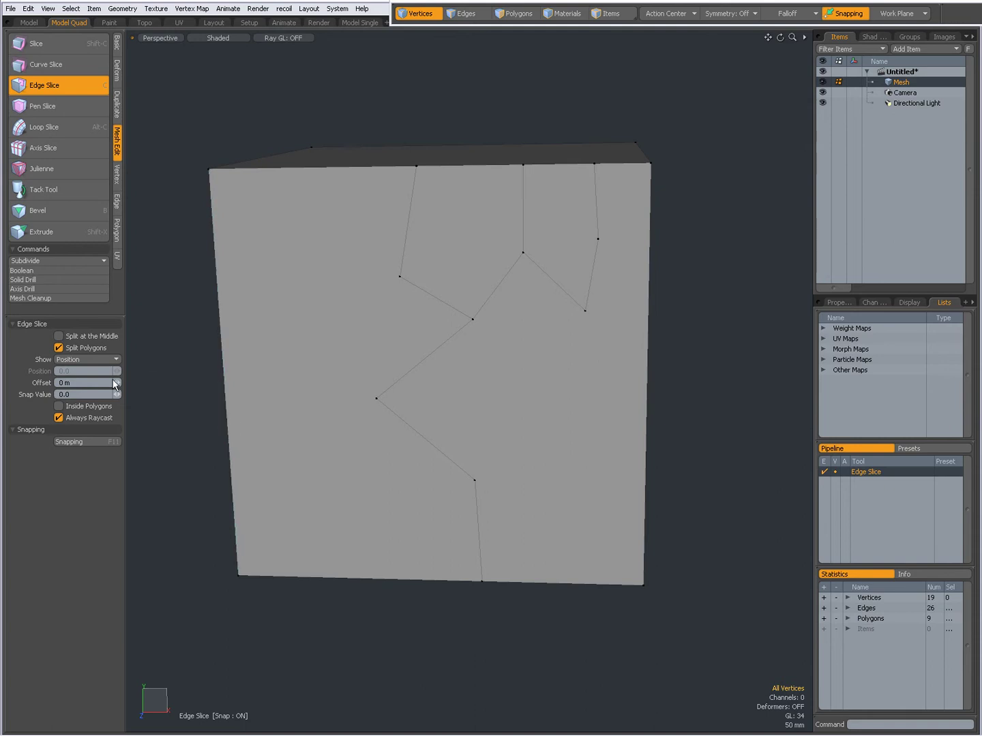
- With Split Polygons off, add one vertex on the front face's top edge and one on its bottom edge, selecting both to check
{"action": "left_click", "coordinate": [59, 349]}
{"action": "left_click", "coordinate": [300, 167]}
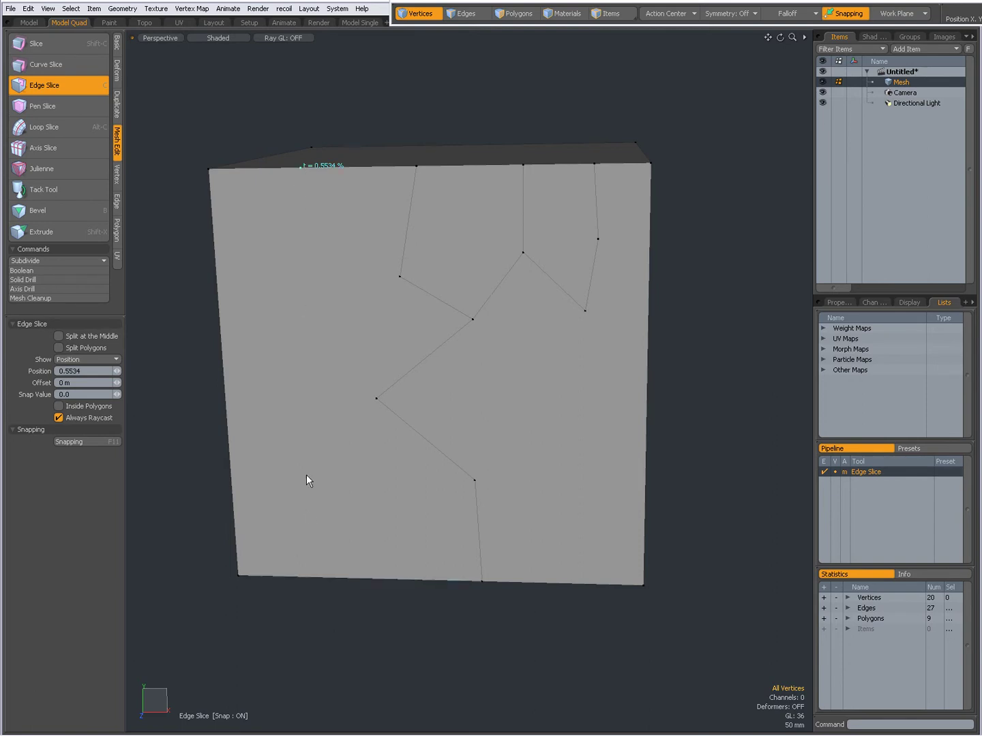
{"action": "left_click", "coordinate": [303, 577]}
{"action": "key", "text": "space"}
{"action": "mouse_move", "coordinate": [283, 156]}
{"action": "right_mouse_down"}
{"action": "mouse_move", "coordinate": [298, 215]}
{"action": "mouse_move", "coordinate": [311, 611]}
{"action": "right_mouse_up"}
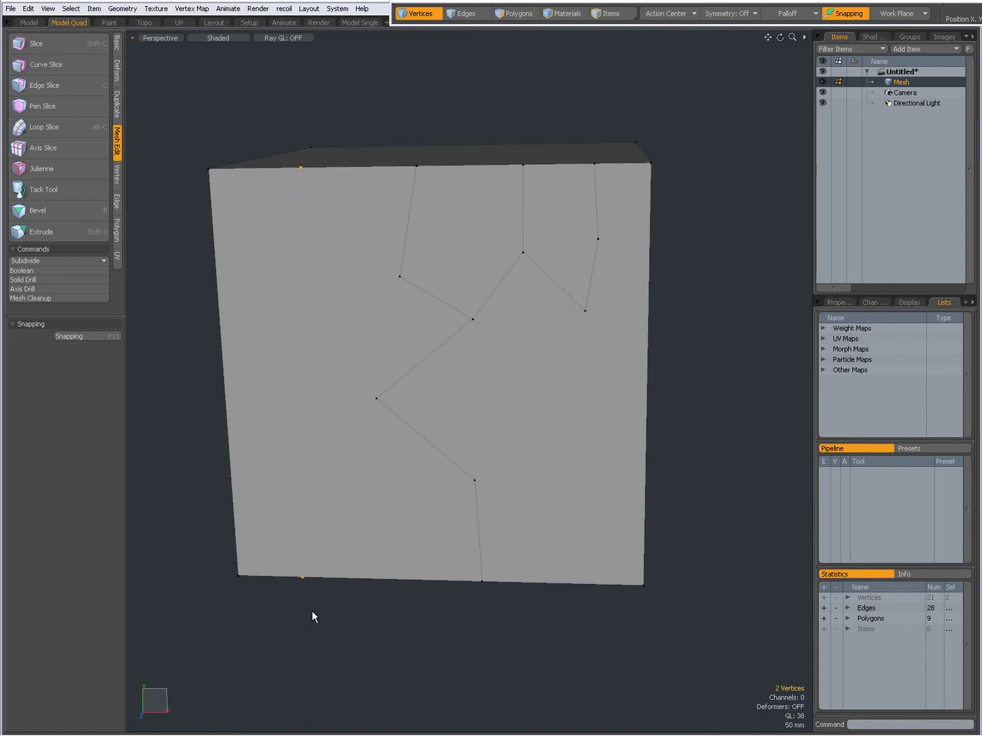
{"action": "left_click", "coordinate": [329, 509]}
- Add three vertices along the front face's left edge and three along its top edge without splitting polygons
{"action": "key", "text": "c"}
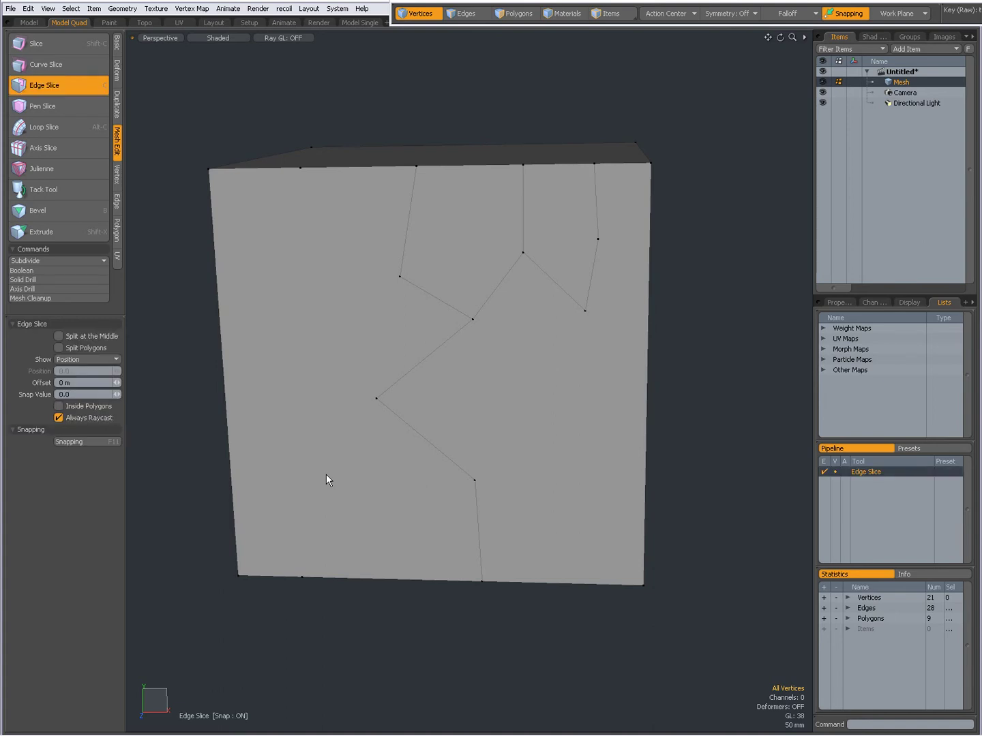
{"action": "left_click", "coordinate": [213, 238]}
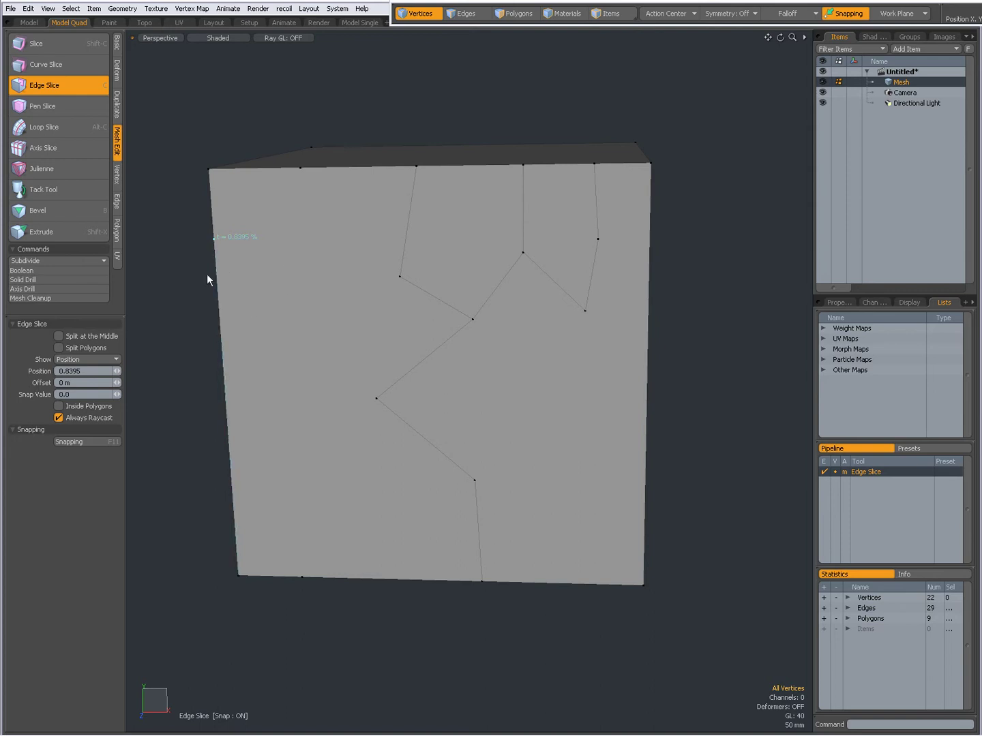
{"action": "left_click", "coordinate": [218, 309]}
{"action": "left_click", "coordinate": [223, 363]}
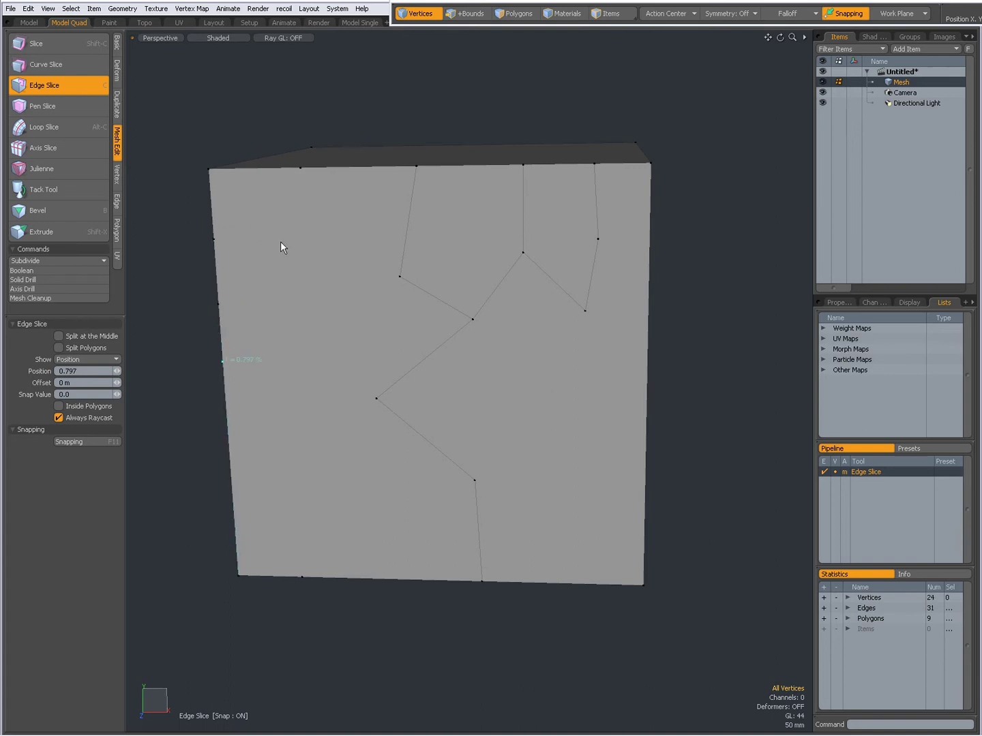
{"action": "left_click", "coordinate": [331, 167]}
{"action": "left_click", "coordinate": [365, 165]}
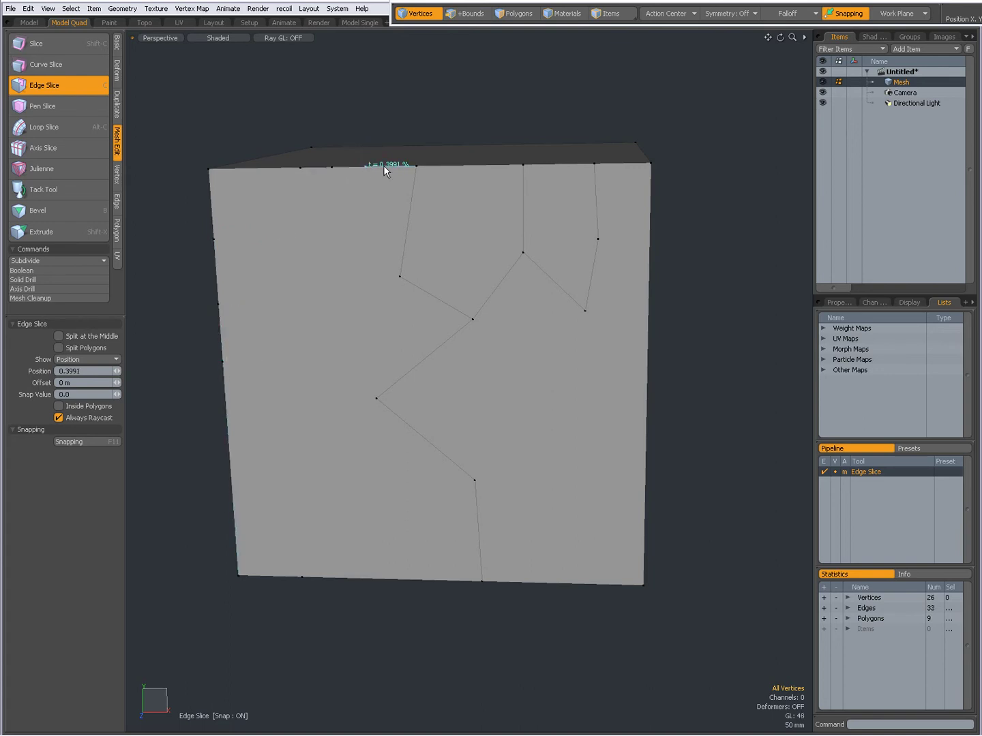
{"action": "left_click", "coordinate": [457, 166]}
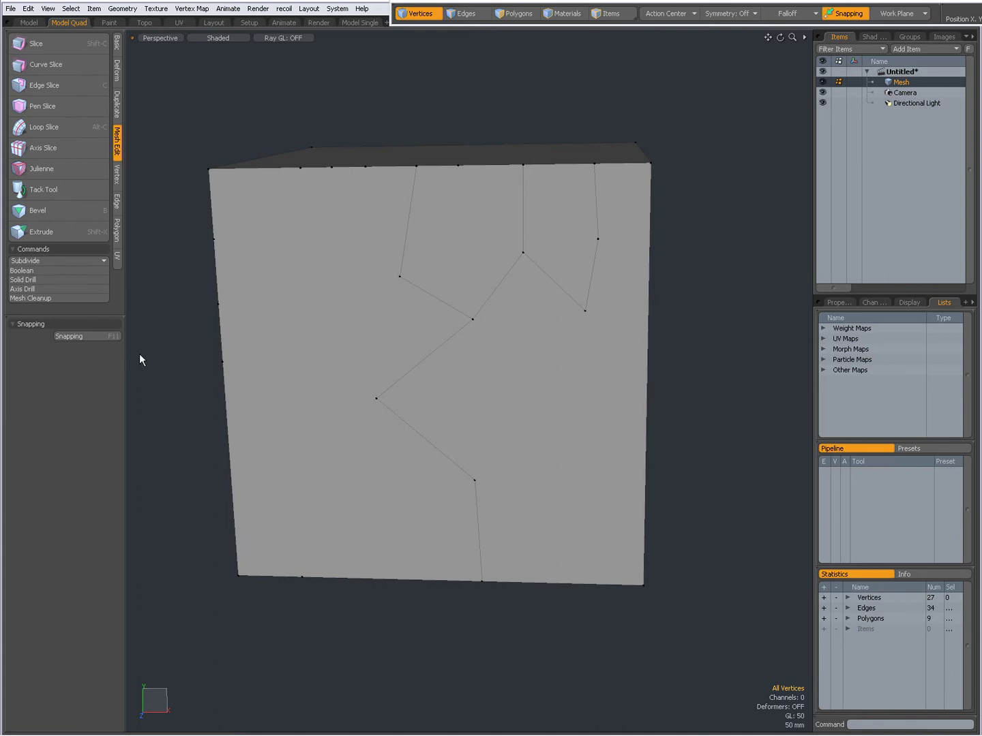
{"action": "key", "text": "c"}
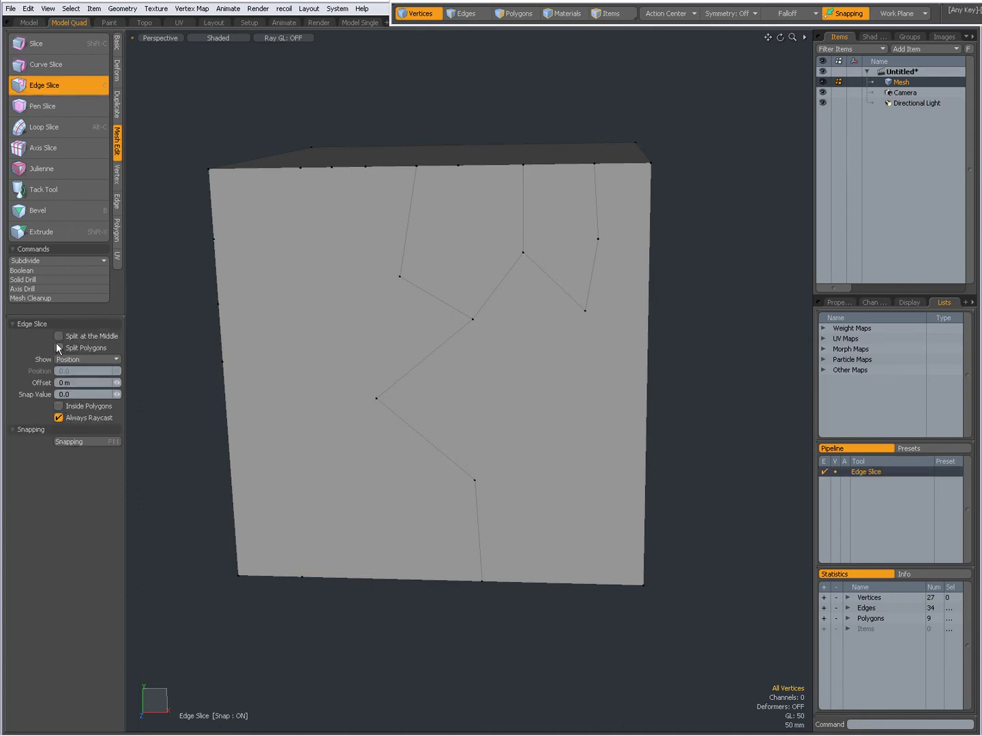
{"action": "left_click", "coordinate": [59, 408]}
{"action": "left_click", "coordinate": [491, 165]}
{"action": "key", "text": "space"}
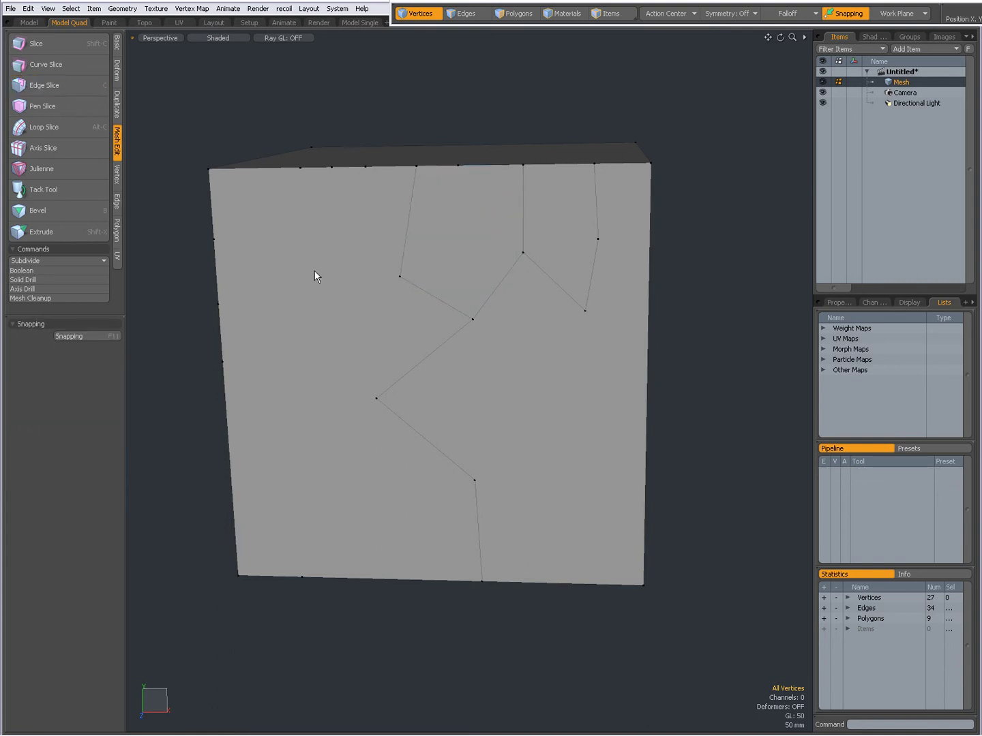
- With Inside Polygons off, add seven vertices along the front face's top edge and the inner slice edges
{"action": "key", "text": "c"}
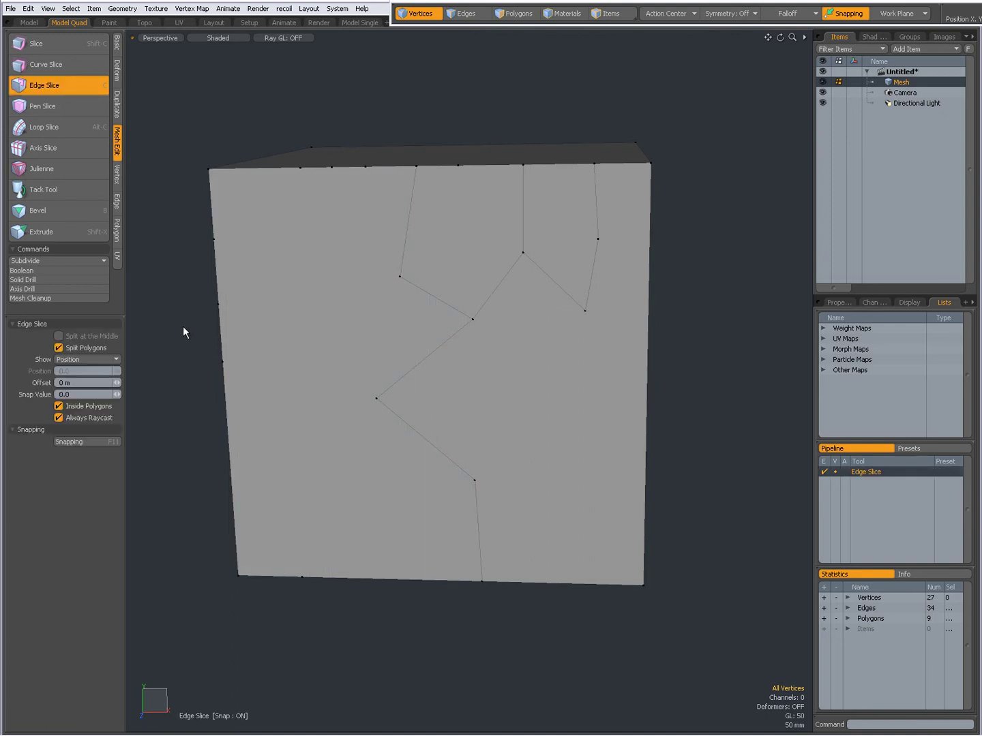
{"action": "left_click", "coordinate": [59, 407]}
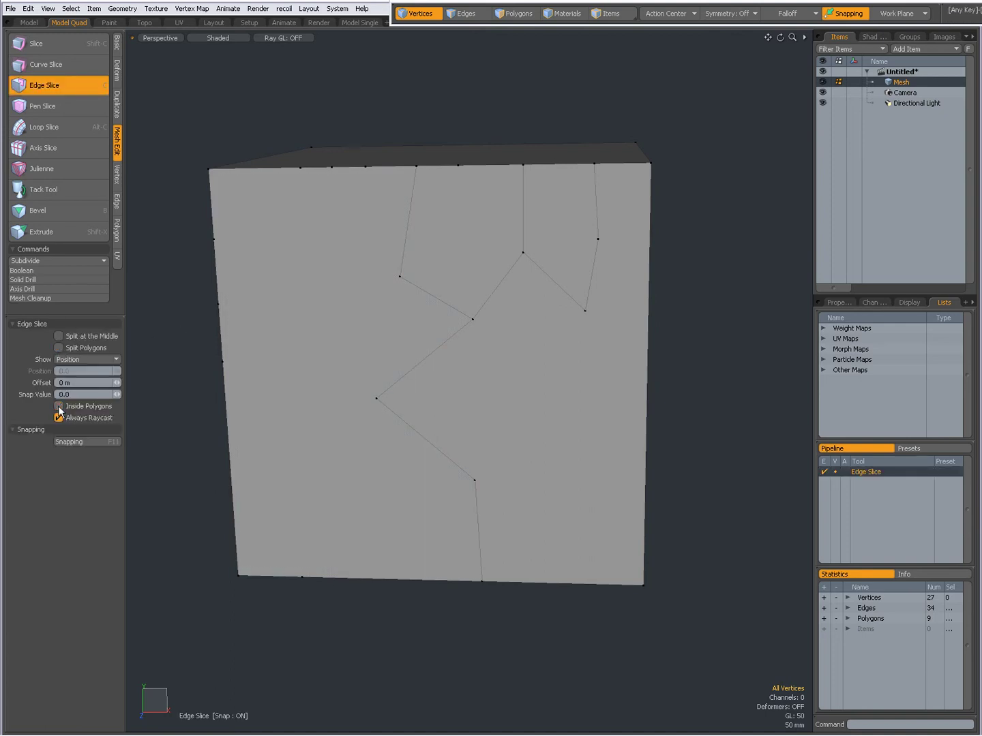
{"action": "left_click", "coordinate": [485, 166]}
{"action": "left_click", "coordinate": [522, 197]}
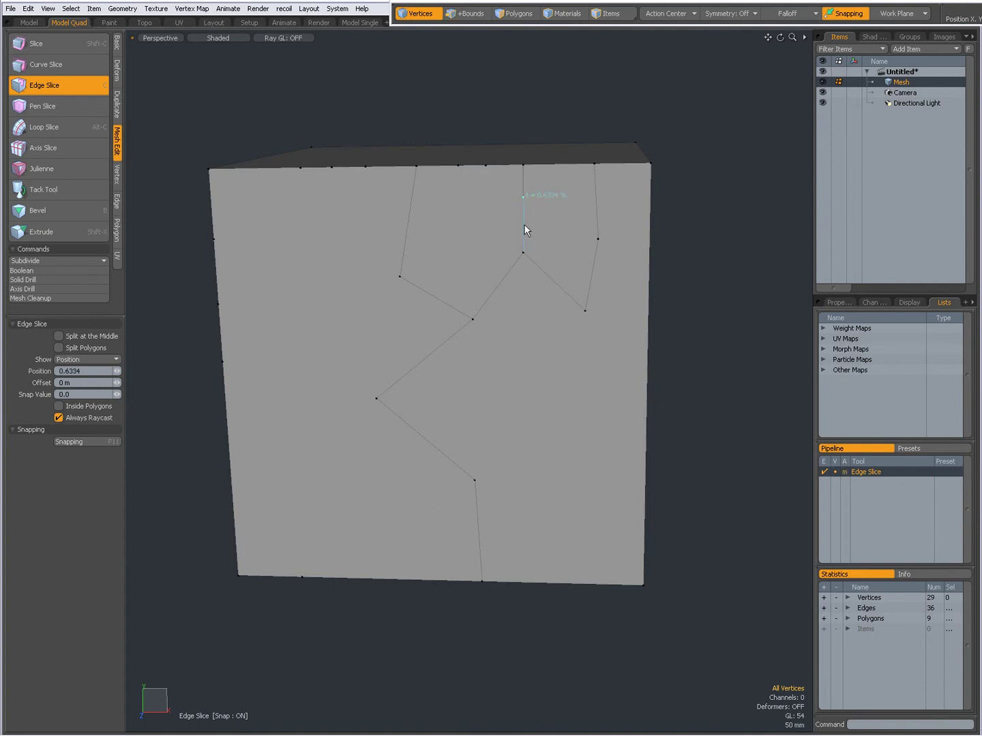
{"action": "left_click", "coordinate": [524, 225]}
{"action": "left_click", "coordinate": [513, 267]}
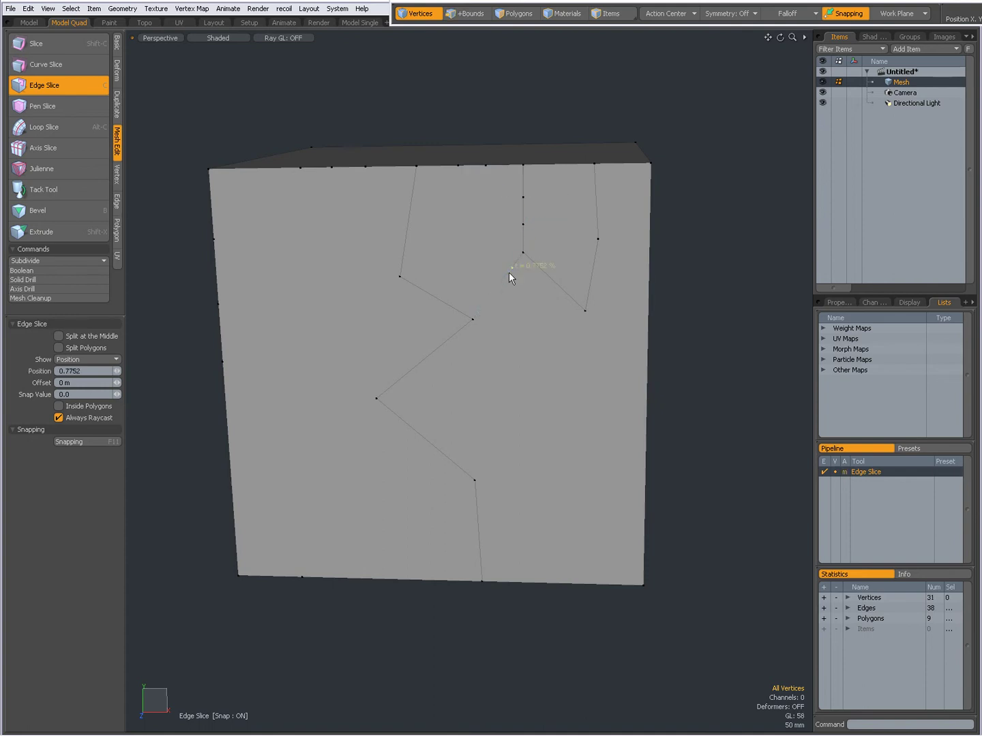
{"action": "left_click", "coordinate": [448, 305]}
{"action": "left_click", "coordinate": [425, 289]}
{"action": "left_click", "coordinate": [298, 269], "text": "shift"}
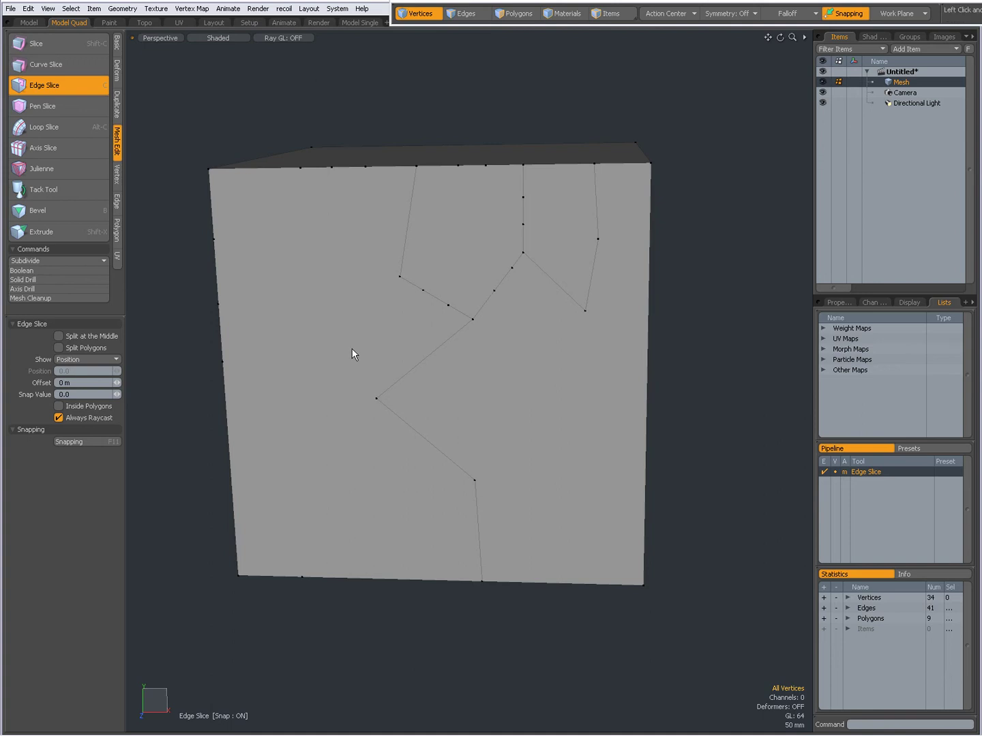
- Turn on Inside Polygons, try placing loose points inside the polygons without splitting, and check the face for new vertices
{"action": "left_click", "coordinate": [59, 408]}
{"action": "left_click", "coordinate": [300, 286]}
{"action": "left_click", "coordinate": [341, 348]}
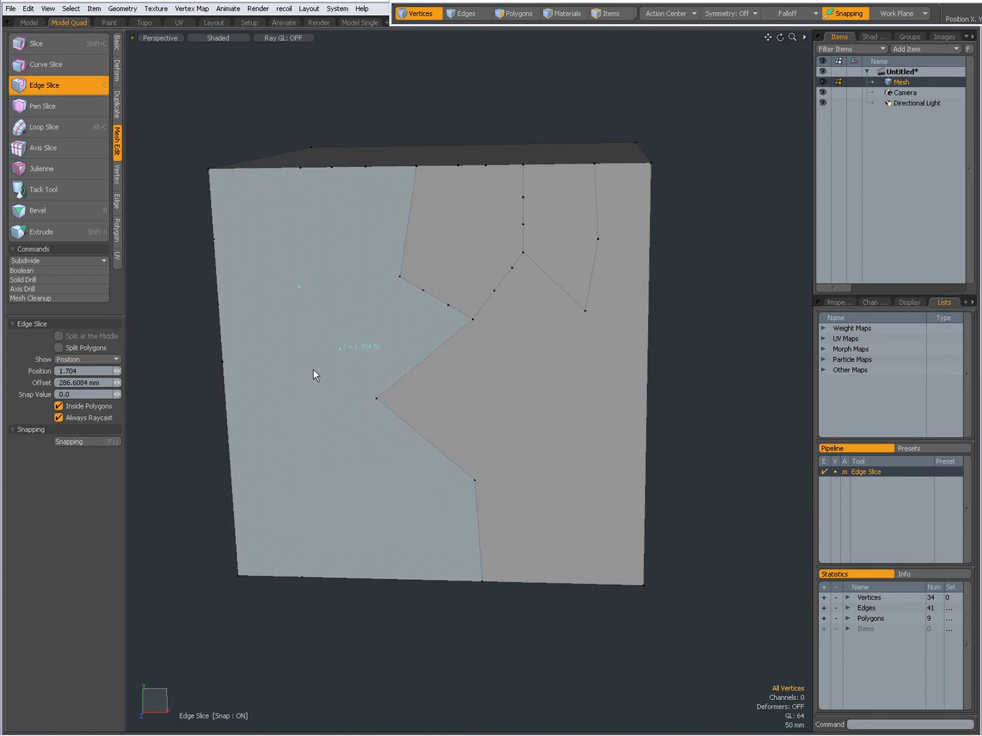
{"action": "left_click", "coordinate": [283, 395]}
{"action": "left_click", "coordinate": [311, 463]}
{"action": "left_click", "coordinate": [379, 488]}
{"action": "left_click", "coordinate": [513, 423]}
{"action": "key", "text": "space"}
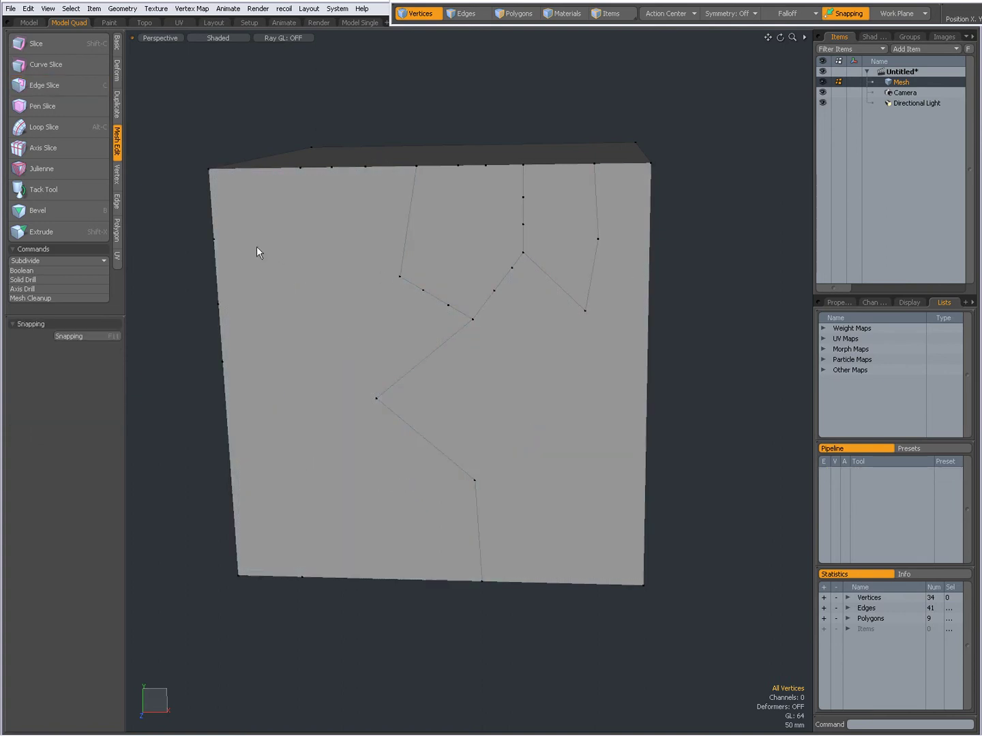
{"action": "mouse_move", "coordinate": [181, 267]}
{"action": "right_mouse_down"}
{"action": "mouse_move", "coordinate": [422, 522]}
{"action": "mouse_move", "coordinate": [543, 594]}
{"action": "right_mouse_up"}
{"action": "mouse_move", "coordinate": [543, 594]}
{"action": "left_mouse_down", "text": "alt"}
{"action": "mouse_move", "coordinate": [410, 487]}
{"action": "mouse_move", "coordinate": [444, 408]}
{"action": "mouse_move", "coordinate": [371, 404]}
{"action": "mouse_move", "coordinate": [497, 426]}
{"action": "mouse_move", "coordinate": [524, 478]}
{"action": "mouse_move", "coordinate": [437, 393]}
{"action": "left_mouse_up", "text": "alt"}
{"action": "left_click_drag", "start_coordinate": [288, 362], "coordinate": [318, 432], "text": "alt"}
{"action": "left_click", "coordinate": [315, 376]}
- Enable Split Polygons, set Show to None and start an Edge Slice from the front face's left edge to an interior point
{"action": "key", "text": "c"}
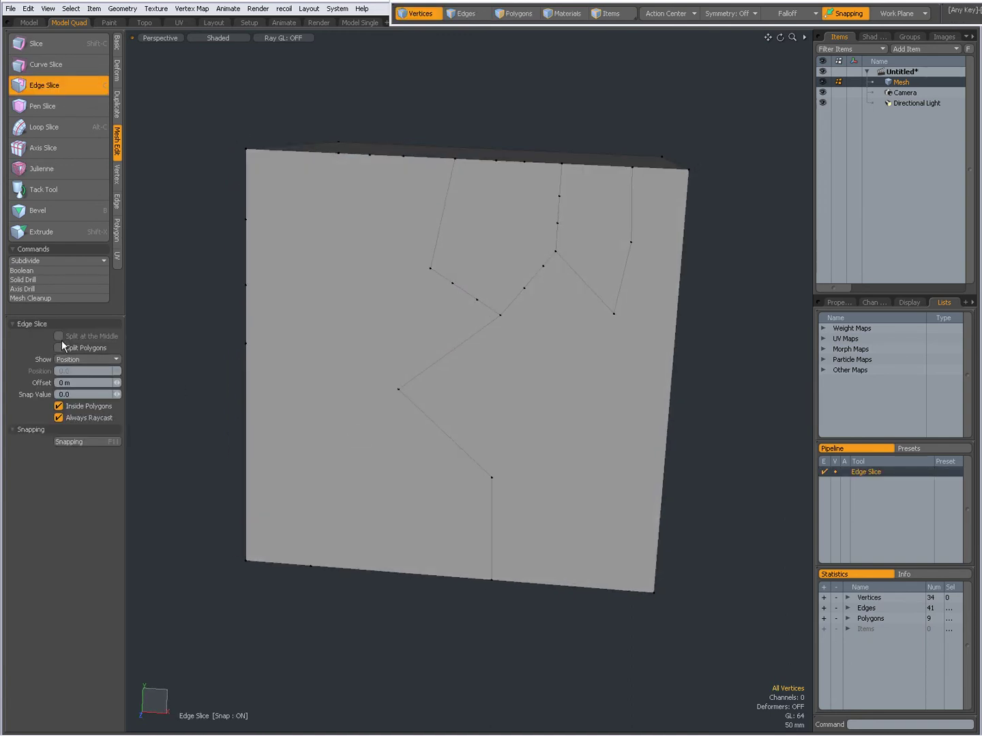
{"action": "left_click", "coordinate": [60, 347]}
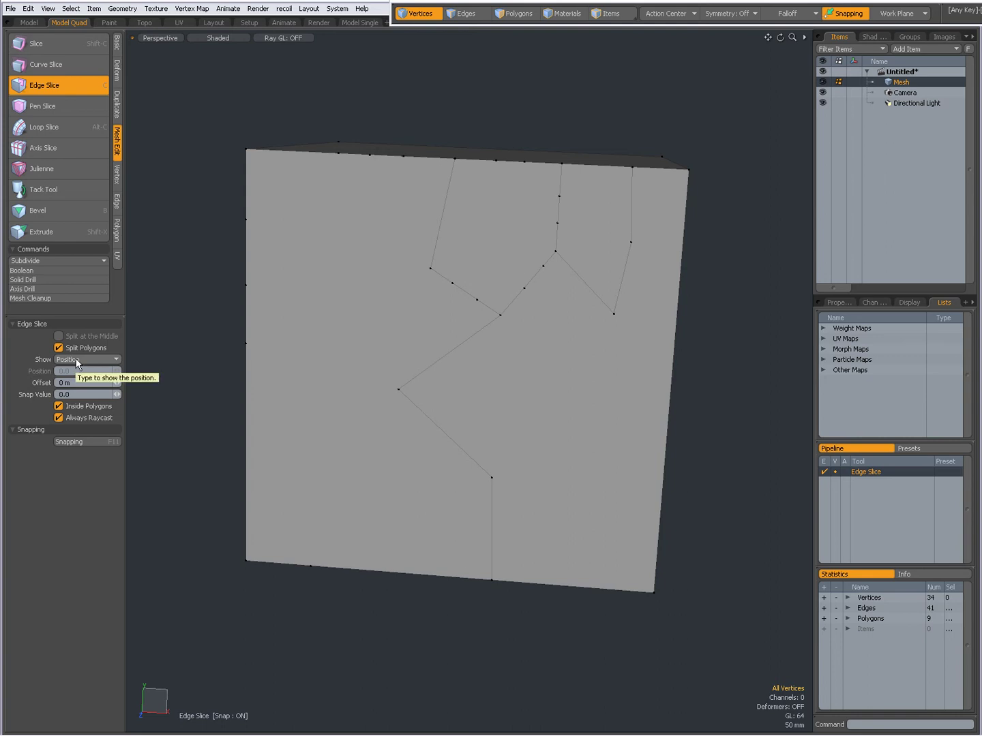
{"action": "left_click", "coordinate": [77, 362]}
{"action": "left_click", "coordinate": [70, 350]}
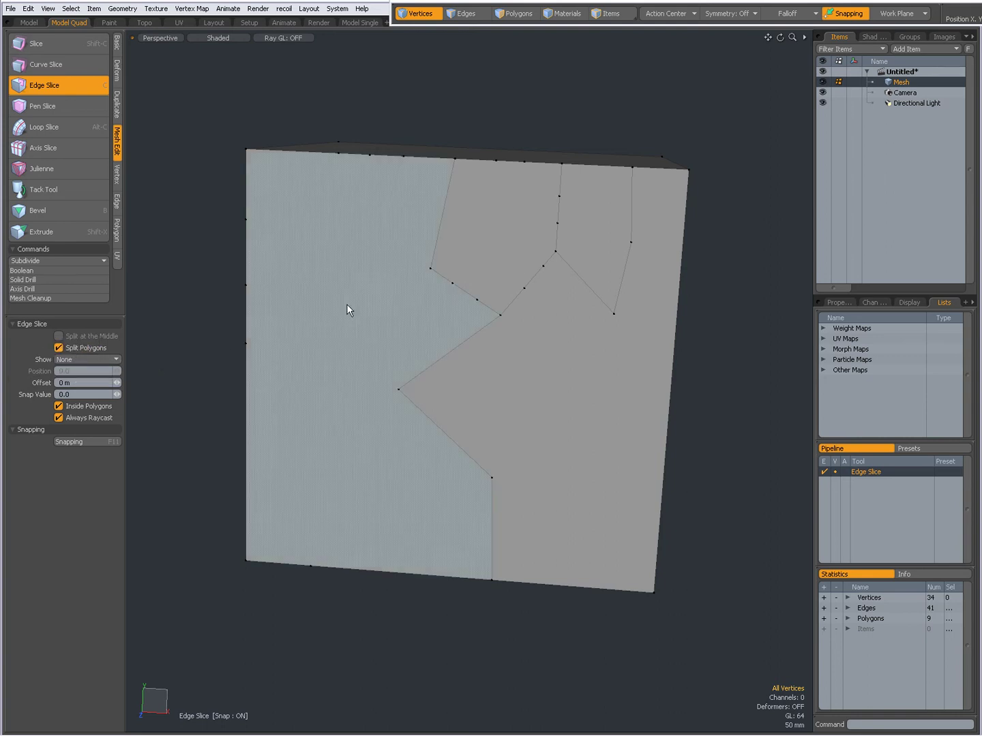
{"action": "left_click", "coordinate": [245, 323]}
- Switch the slice's Show option to Position and finally to Distances
{"action": "left_click", "coordinate": [90, 360]}
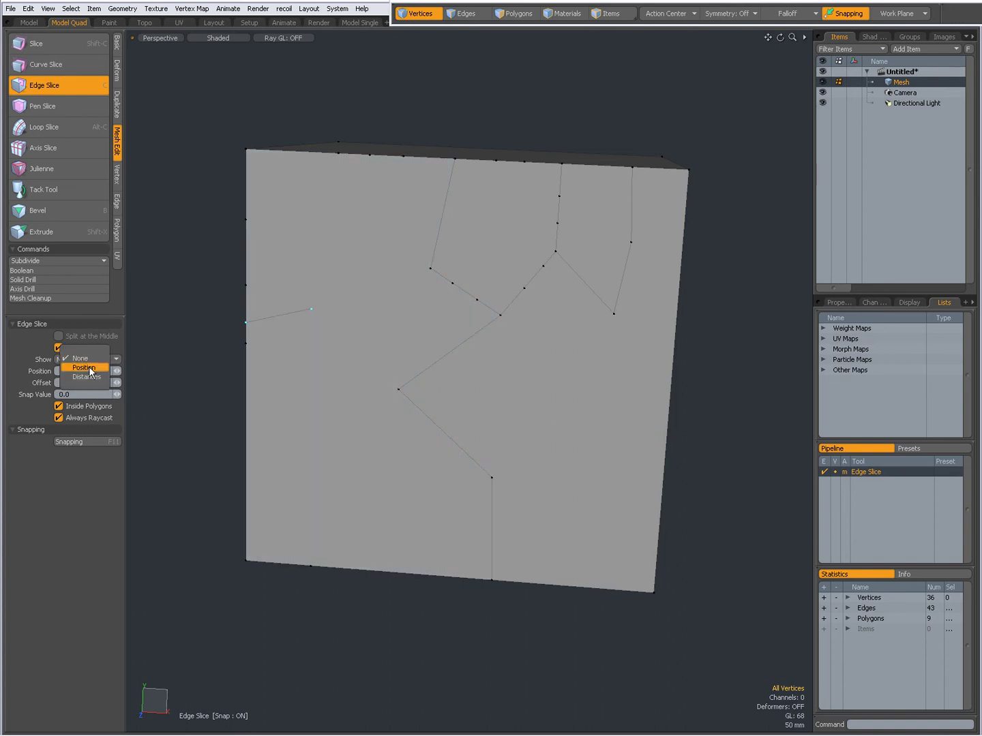
{"action": "left_click", "coordinate": [85, 368]}
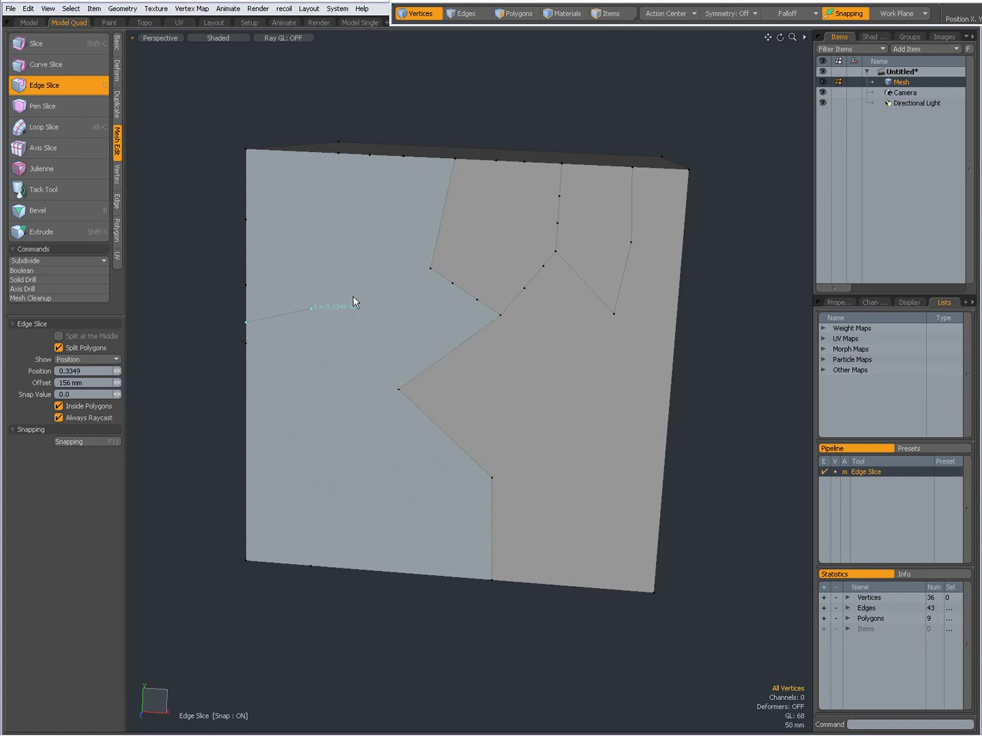
{"action": "left_click", "coordinate": [88, 358]}
{"action": "left_click", "coordinate": [89, 366]}
- Move the slice's inner point toward the face's centre and add two further interior points to the cut
{"action": "left_click_drag", "start_coordinate": [312, 308], "coordinate": [345, 298]}
{"action": "left_click", "coordinate": [328, 381]}
{"action": "left_click", "coordinate": [282, 432]}
- Adjust the position of the slice's last interior point and set the Show option to Position
{"action": "left_click_drag", "start_coordinate": [120, 371], "coordinate": [120, 370]}
{"action": "scroll", "coordinate": [121, 371], "scroll_direction": "up", "scroll_amount": 4}
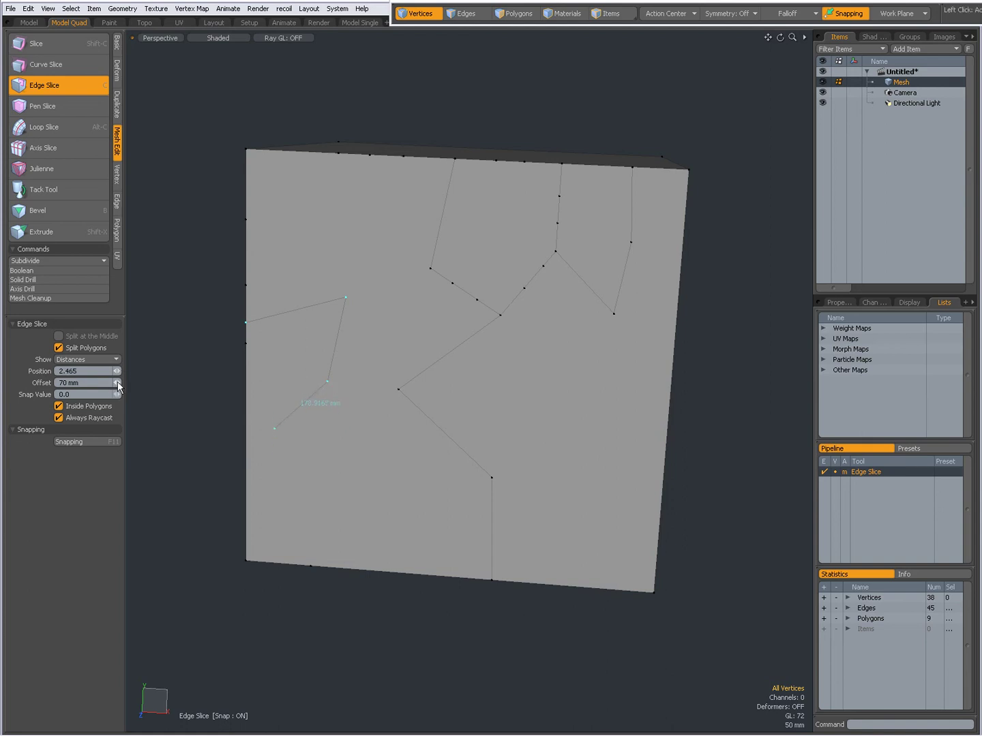
{"action": "scroll", "coordinate": [121, 385], "scroll_direction": "up", "scroll_amount": 5}
{"action": "scroll", "coordinate": [120, 386], "scroll_direction": "down", "scroll_amount": 3}
{"action": "left_click", "coordinate": [77, 360]}
{"action": "left_click", "coordinate": [76, 350]}
- Extend the slice to the diagonal edge below the face's centre and slide the new point along it to position 0.4952
{"action": "left_click", "coordinate": [437, 427]}
{"action": "left_click_drag", "start_coordinate": [437, 426], "coordinate": [471, 458]}
{"action": "left_click_drag", "start_coordinate": [470, 457], "coordinate": [469, 456]}
{"action": "left_click_drag", "start_coordinate": [421, 412], "coordinate": [444, 433]}
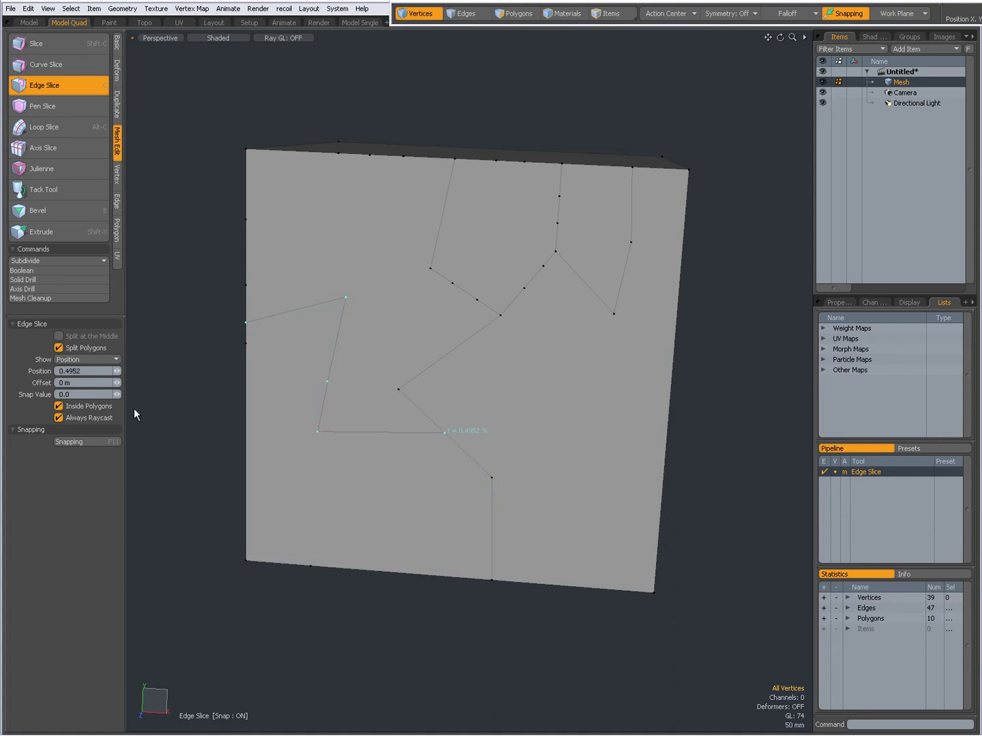
- Set the Snap Value to 0.1 and slide the last slice point back and forth along the diagonal edge in snapped increments
{"action": "left_click", "coordinate": [75, 394]}
{"action": "type", "text": ".1"}
{"action": "key", "text": "Return"}
{"action": "left_click_drag", "start_coordinate": [439, 440], "coordinate": [518, 452], "text": "ctrl+alt"}
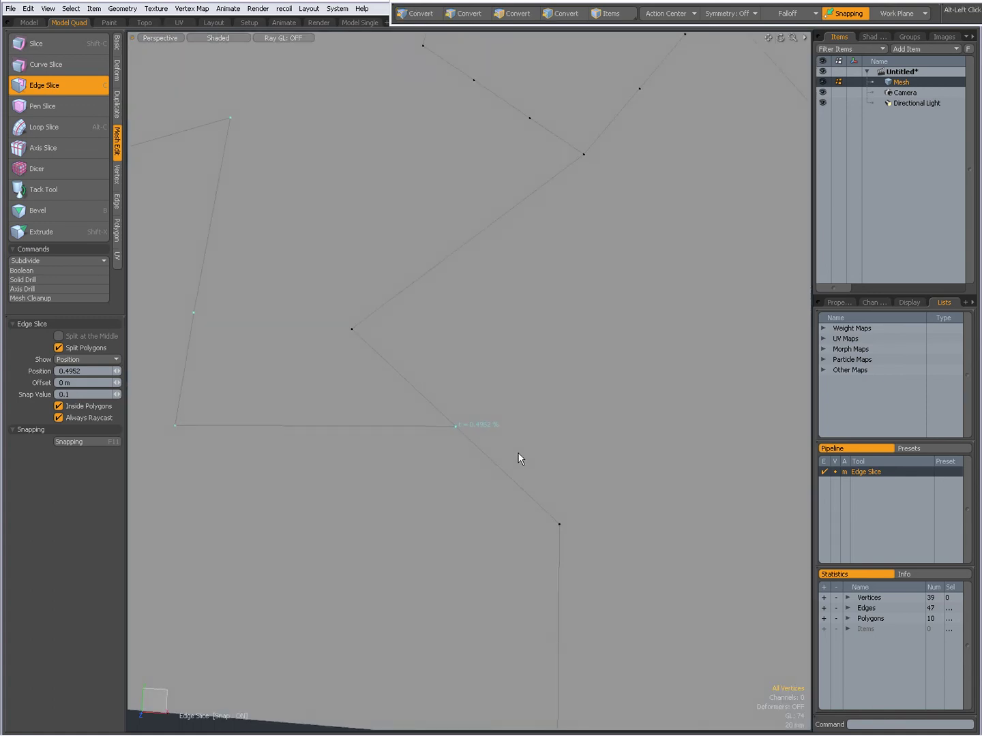
{"action": "left_click", "coordinate": [455, 426]}
{"action": "left_click_drag", "start_coordinate": [455, 426], "coordinate": [415, 385]}
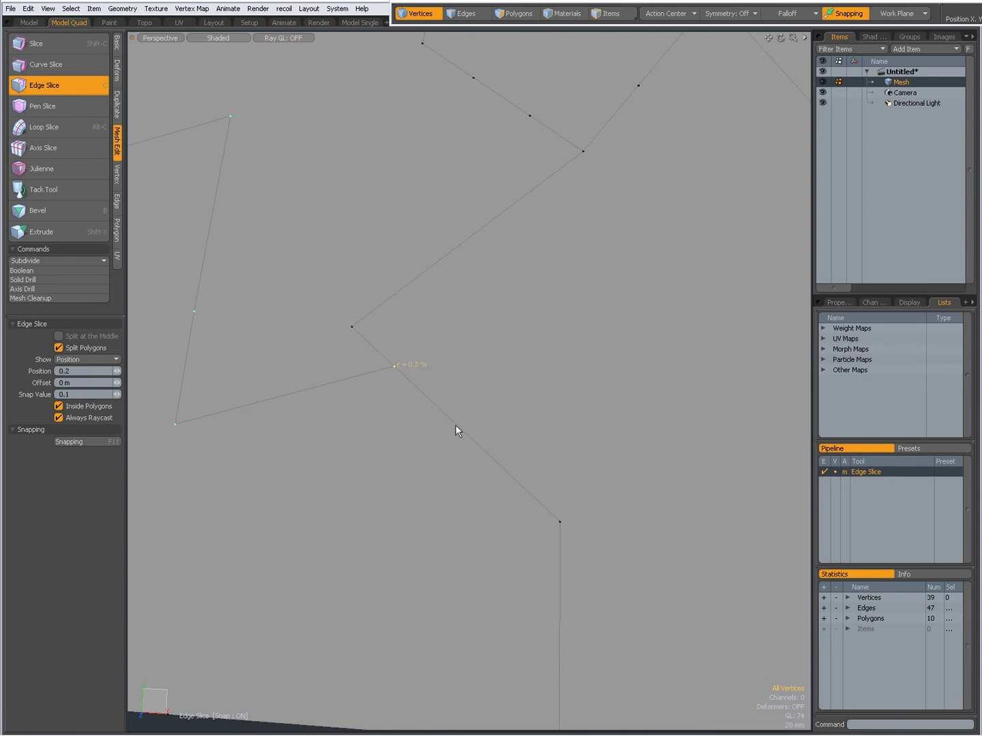
{"action": "left_click_drag", "start_coordinate": [436, 405], "coordinate": [498, 463]}
{"action": "left_click_drag", "start_coordinate": [561, 521], "coordinate": [540, 502]}
{"action": "left_click", "coordinate": [455, 426]}
- Set the Snap Value to 0.05 and move the last slice point to position 0.5 on the diagonal edge
{"action": "left_click", "coordinate": [73, 393]}
{"action": "type", "text": ".05"}
{"action": "key", "text": "Return"}
{"action": "mouse_move", "coordinate": [458, 425]}
{"action": "left_mouse_down"}
{"action": "mouse_move", "coordinate": [426, 396]}
{"action": "mouse_move", "coordinate": [456, 425]}
{"action": "left_mouse_up"}
- Reset the Snap Value to 0, slide the last slice point onto the diagonal edge's upper vertex, and finish the slice
{"action": "type", "text": "0"}
{"action": "key", "text": "Return"}
{"action": "left_click_drag", "start_coordinate": [457, 426], "coordinate": [352, 327]}
{"action": "mouse_move", "coordinate": [415, 408]}
{"action": "left_mouse_down", "text": "ctrl+alt"}
{"action": "mouse_move", "coordinate": [351, 374]}
{"action": "mouse_move", "coordinate": [336, 383]}
{"action": "mouse_move", "coordinate": [417, 416]}
{"action": "left_mouse_up", "text": "ctrl+alt"}
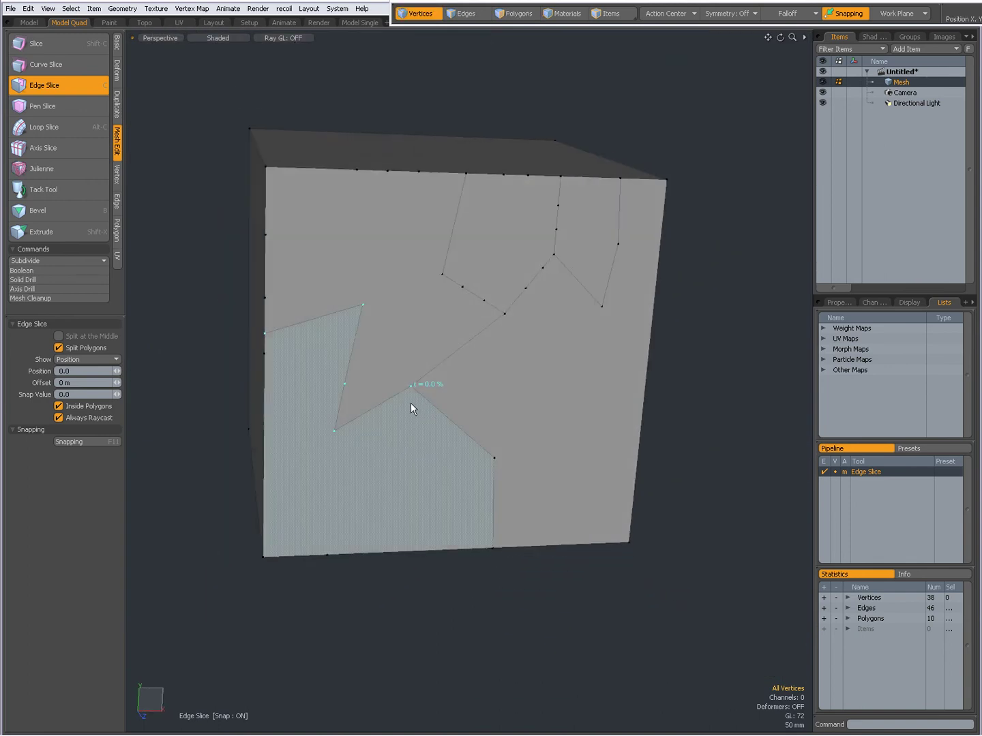
{"action": "key", "text": "space"}
- Start a new Edge Slice on the front face's left cut line and run it around the cube's edge across the side face and back
{"action": "key", "text": "c"}
{"action": "left_click_drag", "start_coordinate": [416, 403], "coordinate": [463, 421], "text": "alt"}
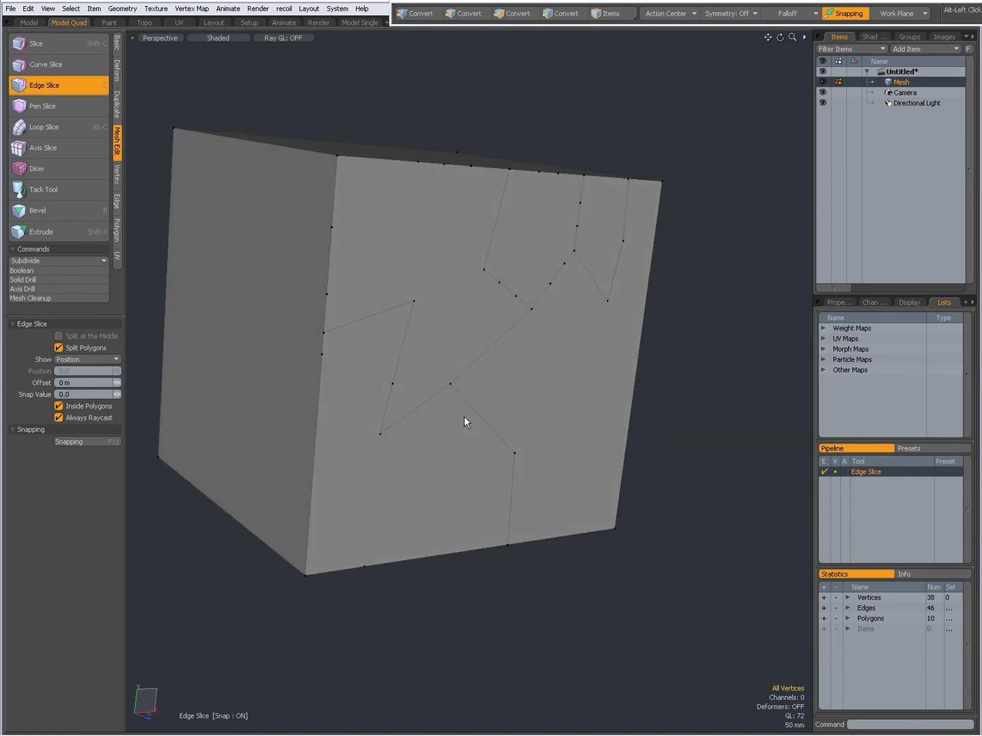
{"action": "left_click", "coordinate": [374, 314]}
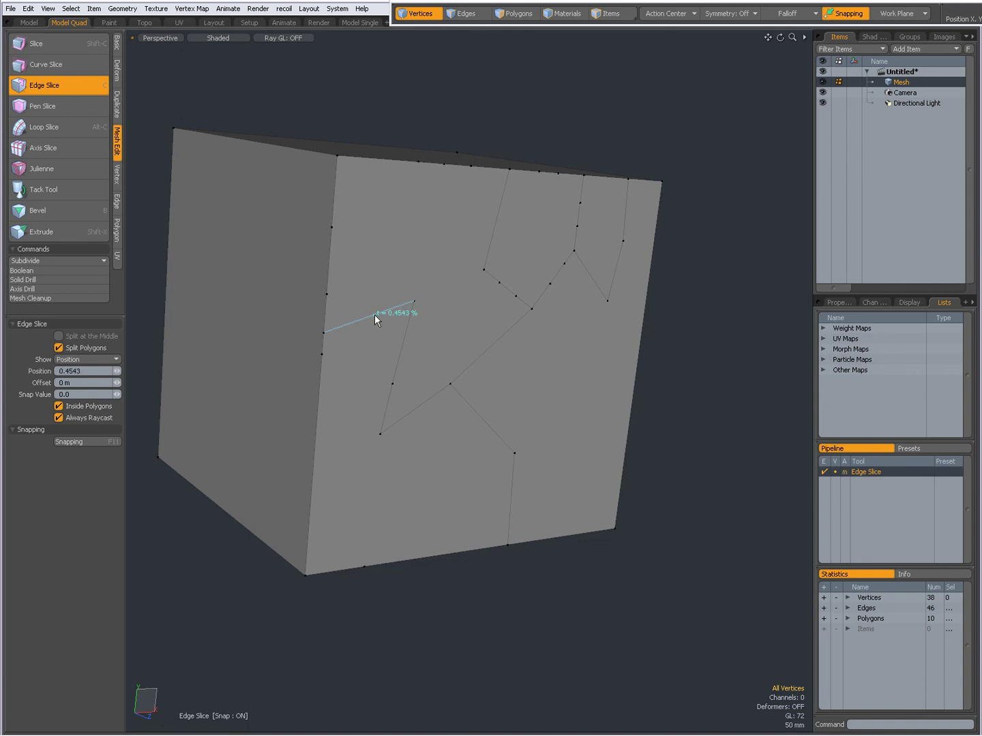
{"action": "left_click", "coordinate": [356, 275]}
{"action": "left_click", "coordinate": [329, 263]}
{"action": "left_click", "coordinate": [288, 311]}
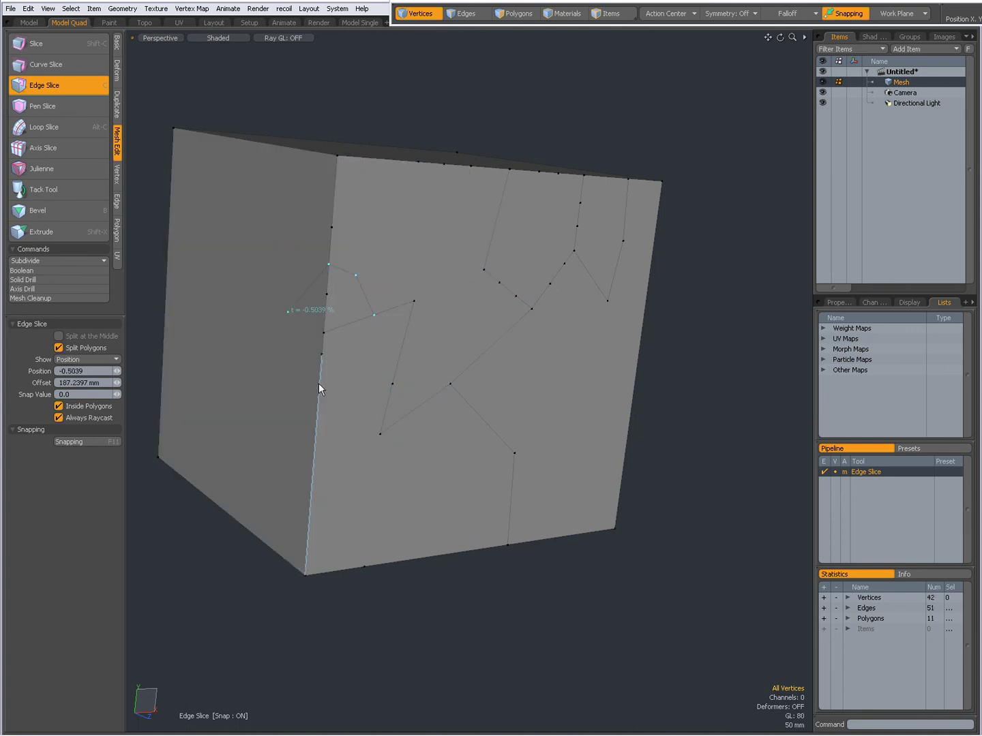
{"action": "left_click", "coordinate": [318, 383]}
{"action": "left_click", "coordinate": [361, 366]}
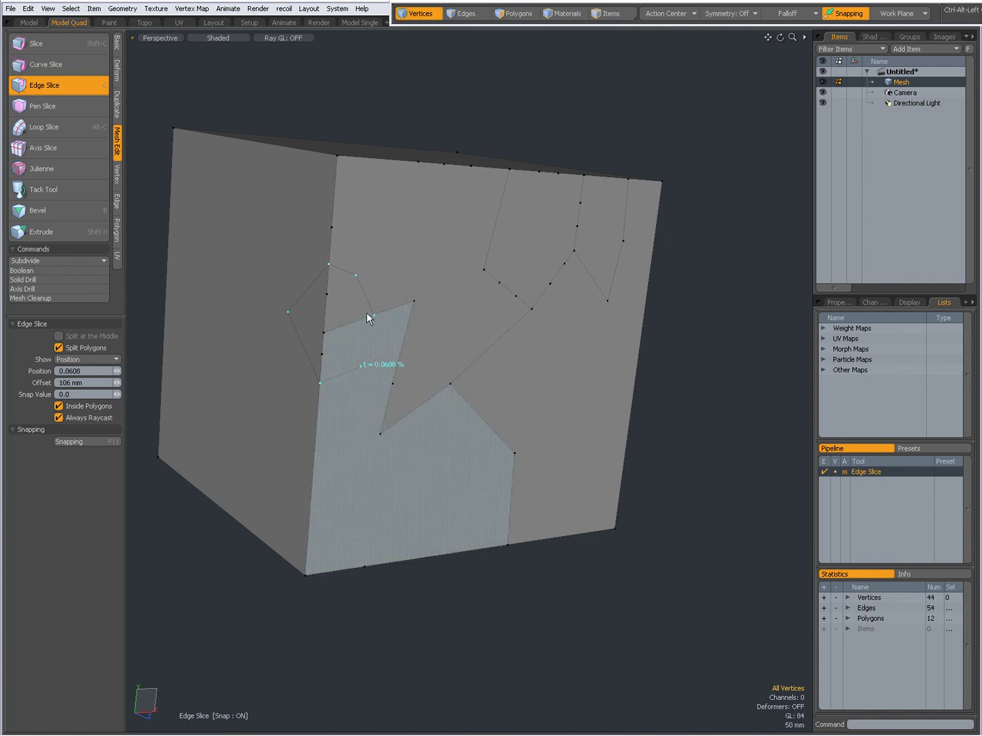
- Close the slice loop by adding a final point on the cut line, sliding it onto the starting vertex, and finish the slice
{"action": "scroll", "coordinate": [396, 321], "scroll_direction": "up", "scroll_amount": 5}
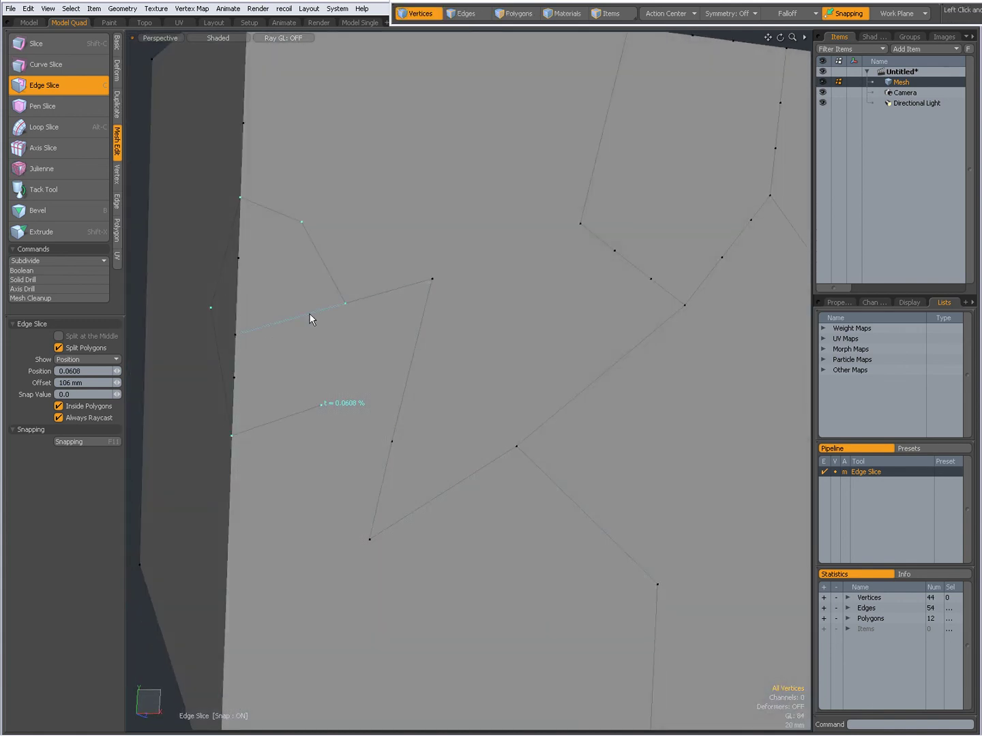
{"action": "left_click", "coordinate": [388, 292]}
{"action": "left_click_drag", "start_coordinate": [367, 298], "coordinate": [349, 301]}
{"action": "key", "text": "BackSpace"}
{"action": "key", "text": "space"}
- Select the vertex where the slice loop closes to check that its points are merged, and clear the selection
{"action": "left_click", "coordinate": [346, 304]}
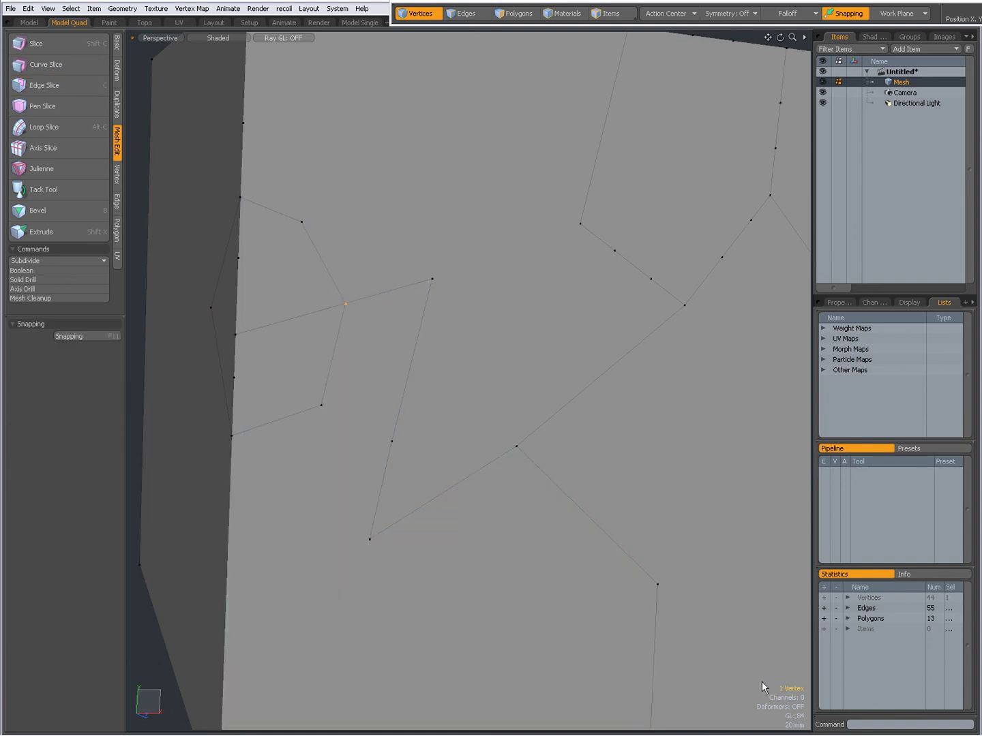
{"action": "left_click", "coordinate": [320, 462]}
{"action": "scroll", "coordinate": [331, 445], "scroll_direction": "down", "scroll_amount": 3}
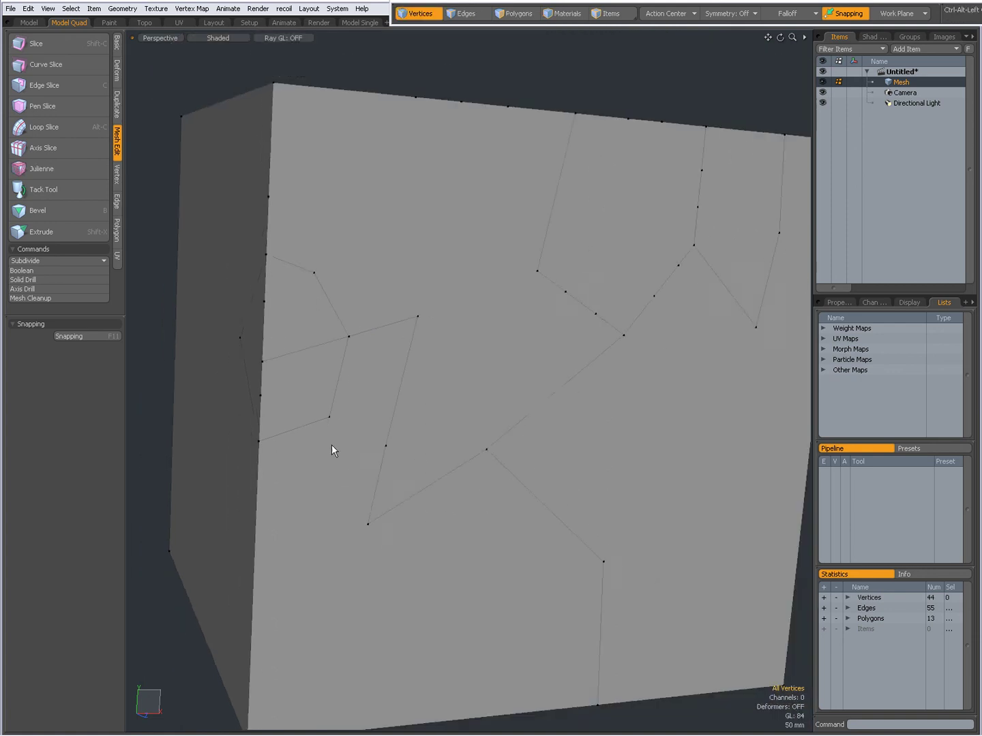
{"action": "mouse_move", "coordinate": [335, 446]}
{"action": "left_mouse_down", "text": "alt"}
{"action": "mouse_move", "coordinate": [358, 455]}
{"action": "mouse_move", "coordinate": [449, 427]}
{"action": "mouse_move", "coordinate": [403, 438]}
{"action": "mouse_move", "coordinate": [327, 431]}
{"action": "left_mouse_up", "text": "alt"}
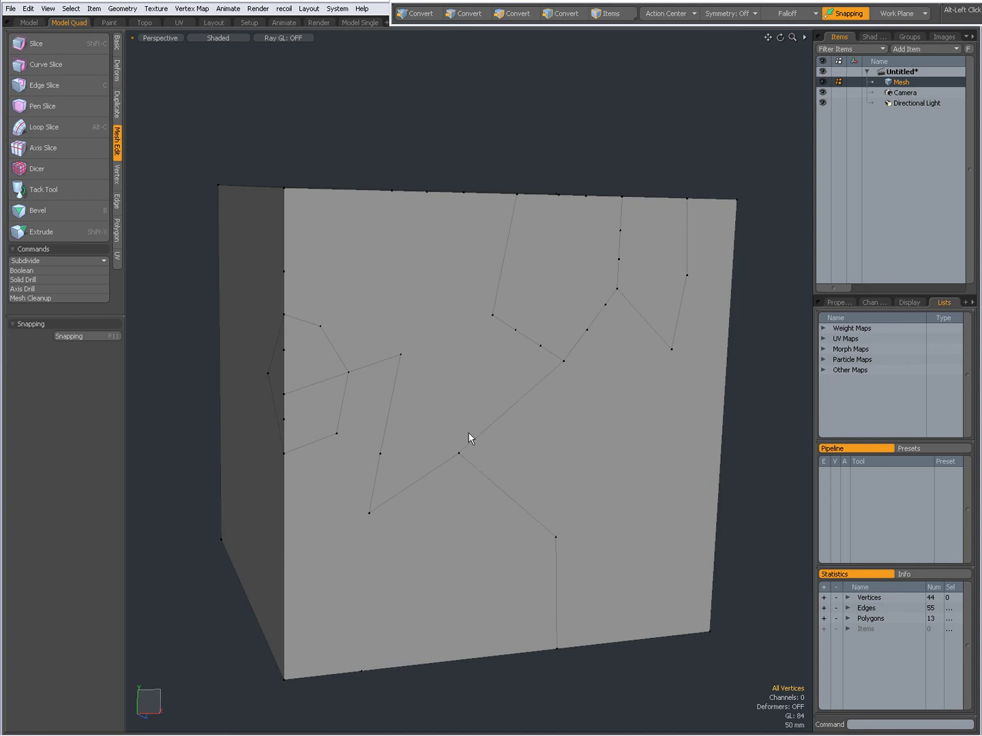
{"action": "left_click_drag", "start_coordinate": [482, 421], "coordinate": [446, 419], "text": "alt"}
- Activate Edge Slice with Inside Polygons turned off and Split at the Middle turned on
{"action": "key", "text": "c"}
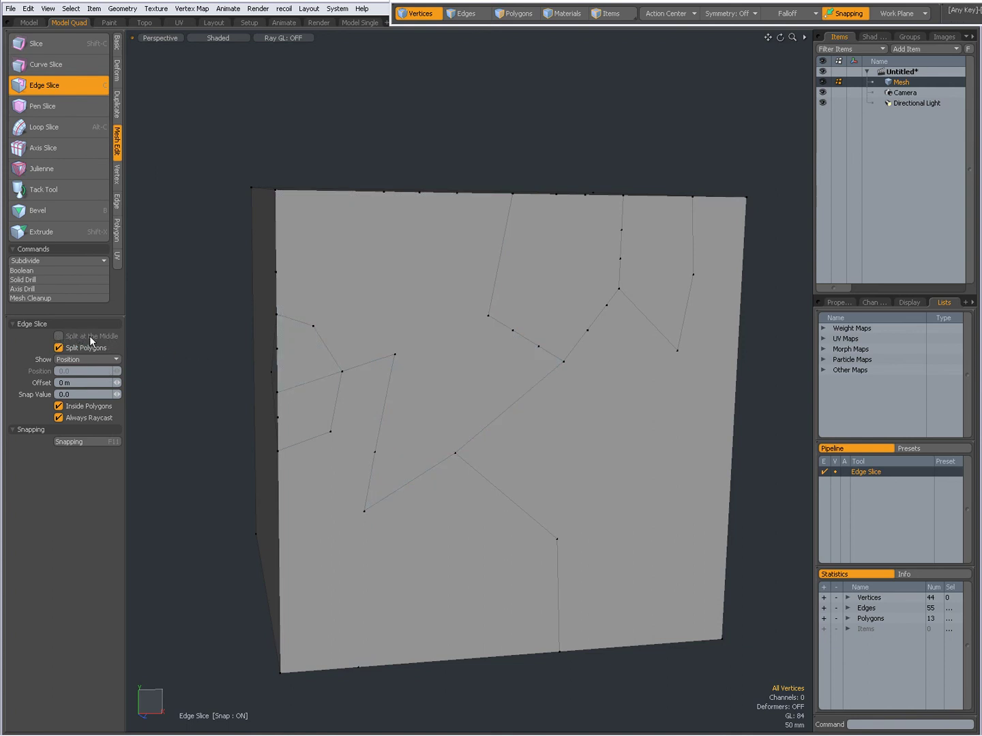
{"action": "left_click", "coordinate": [58, 406]}
{"action": "left_click", "coordinate": [59, 335]}
- Slice the cube's adjacent side face from its upper edge to its lower edge and on to its left edge at their midpoints
{"action": "left_click_drag", "start_coordinate": [321, 382], "coordinate": [394, 293], "text": "alt"}
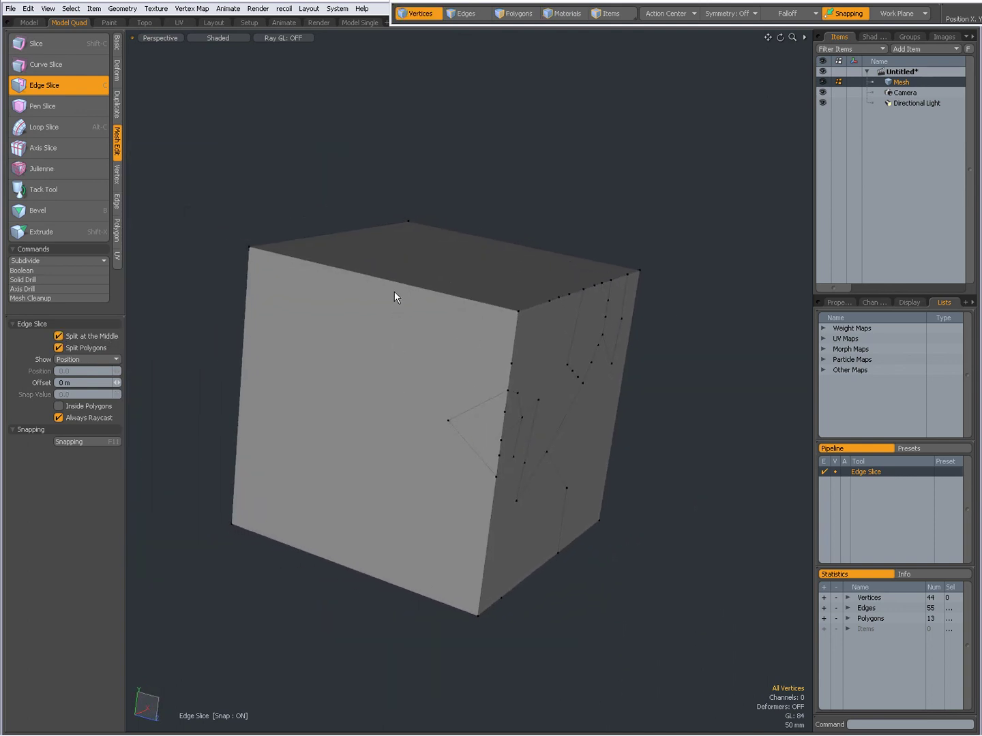
{"action": "left_click", "coordinate": [375, 278]}
{"action": "left_click", "coordinate": [239, 526]}
{"action": "left_click_drag", "start_coordinate": [349, 575], "coordinate": [244, 482], "text": "alt"}
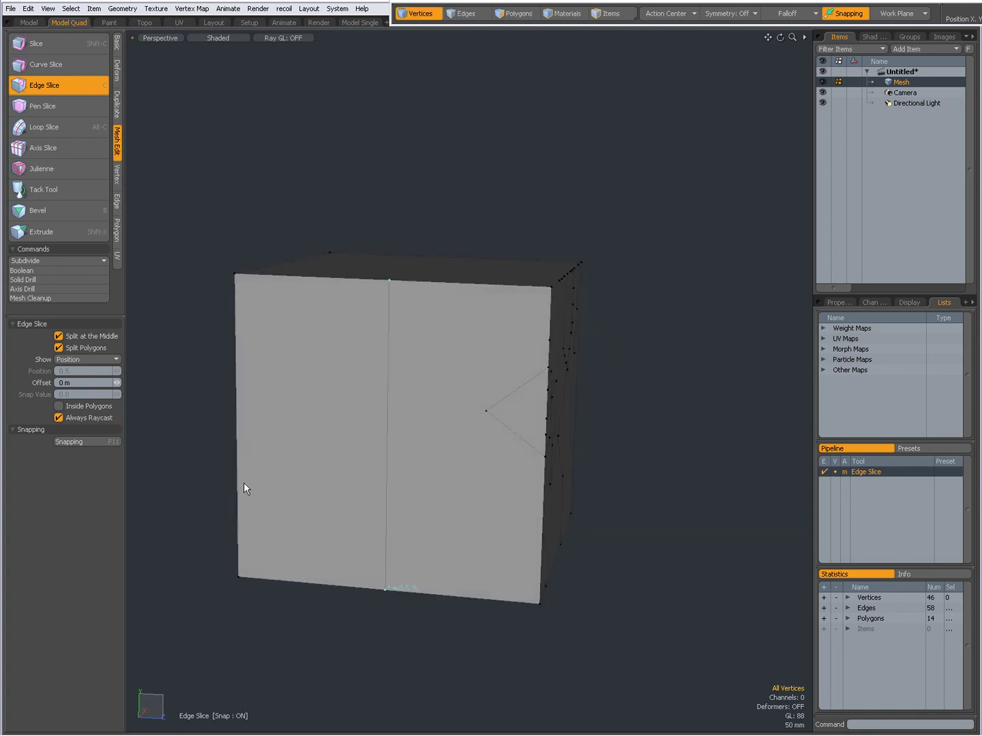
{"action": "left_click", "coordinate": [236, 535]}
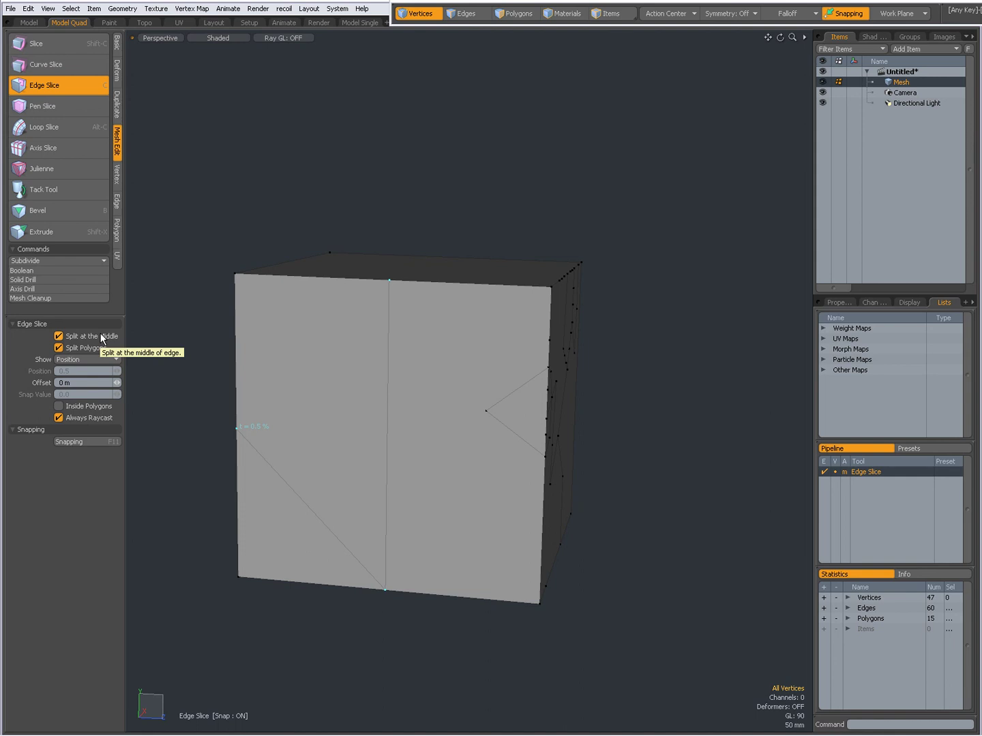
{"action": "key", "text": "ctrl"}
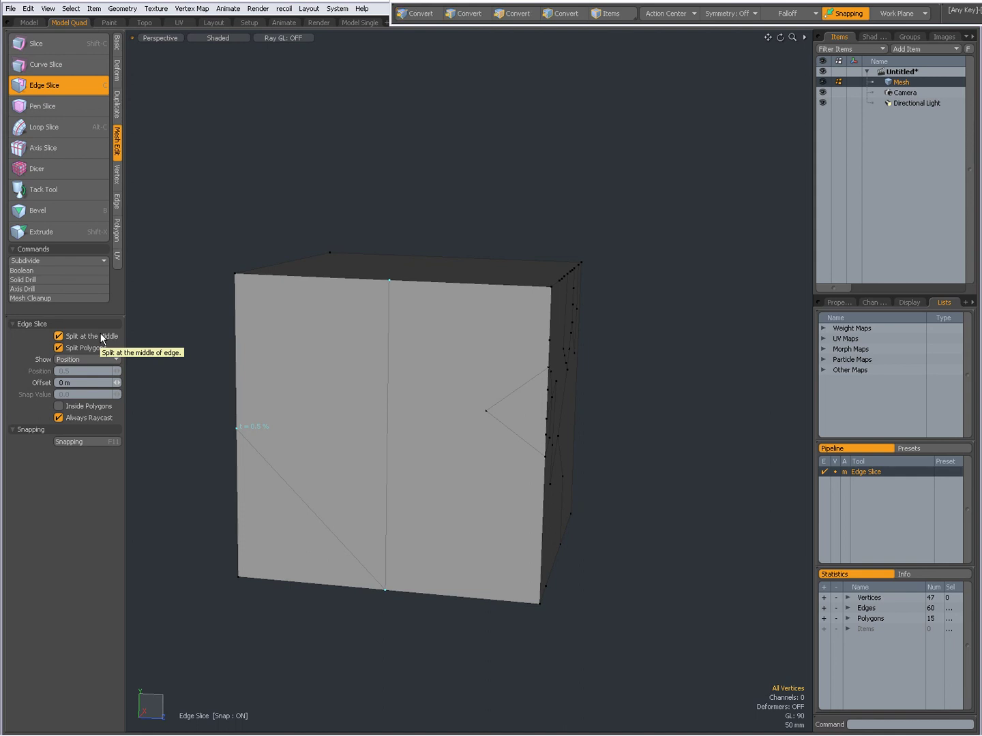
{"action": "key", "text": "alt+Tab"}
{"action": "key", "text": "Tab"}
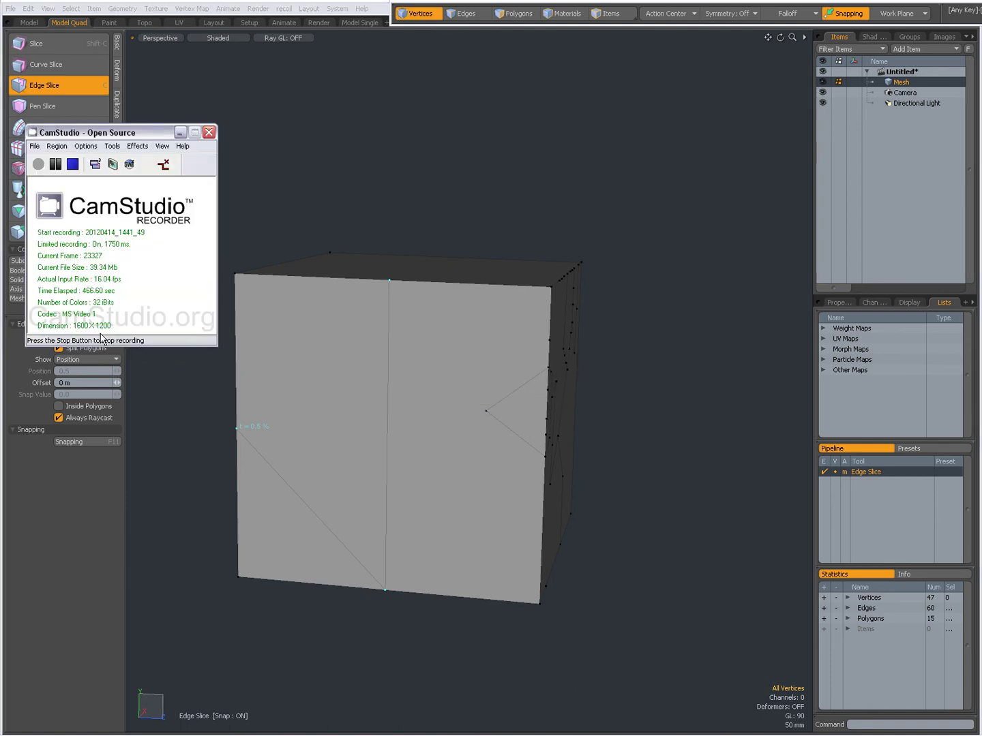